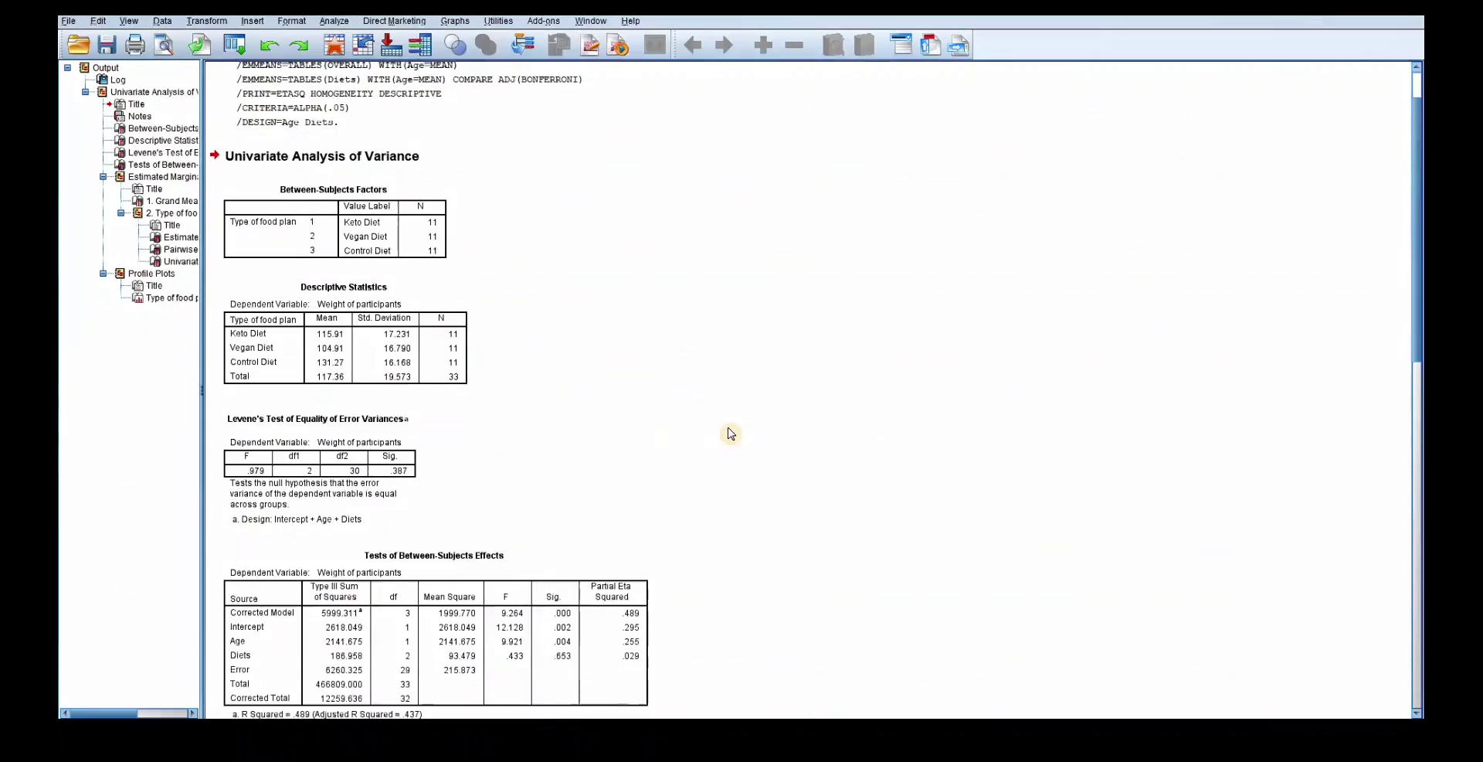
Step: Scroll through the weight-by-food-plan ANCOVA output toward Profile Plots, then back to the top of the results
scroll(726, 431, "down", 6)
scroll(731, 435, "down", 6)
scroll(732, 435, "down", 12)
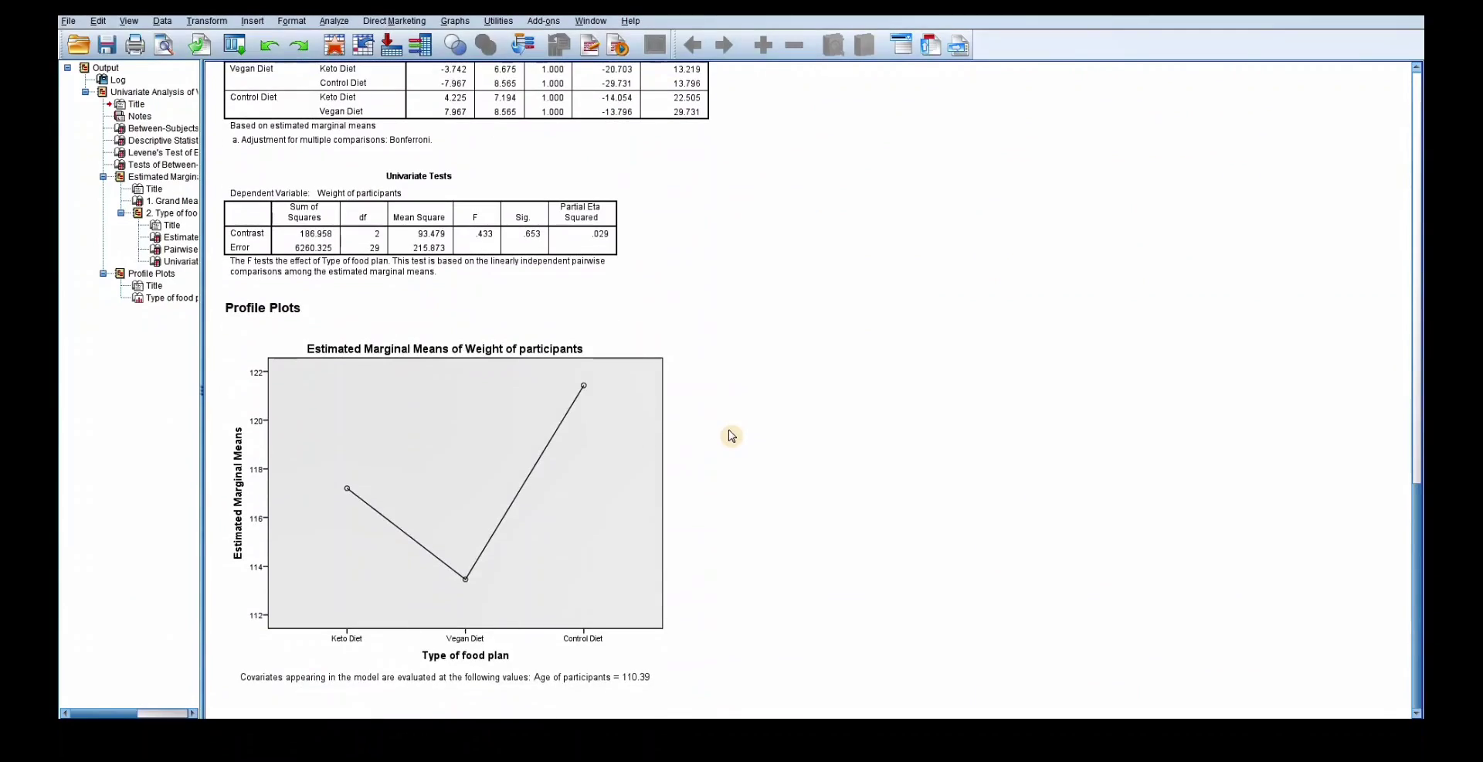
scroll(732, 435, "up", 15)
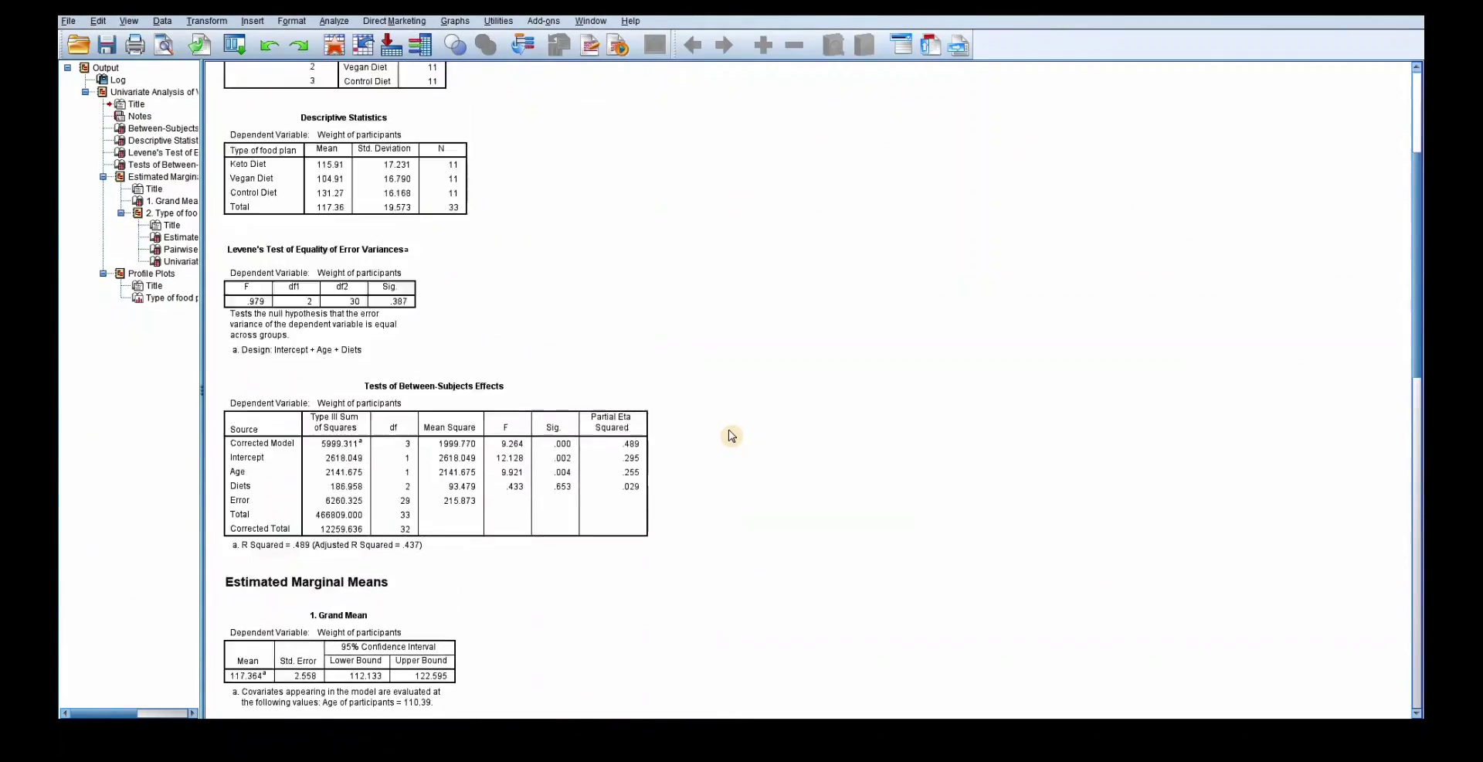
scroll(732, 435, "up", 5)
scroll(731, 435, "down", 5)
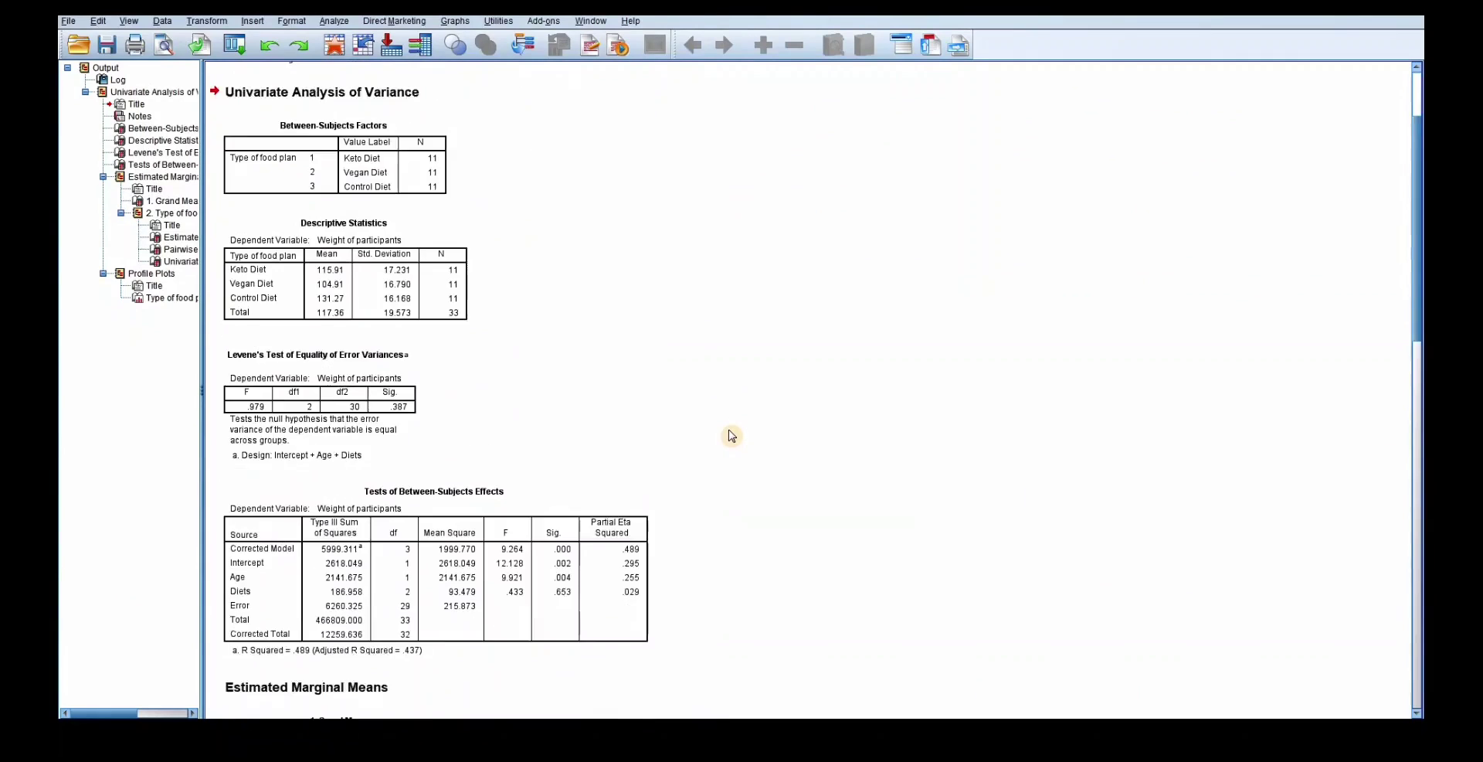
scroll(732, 435, "down", 10)
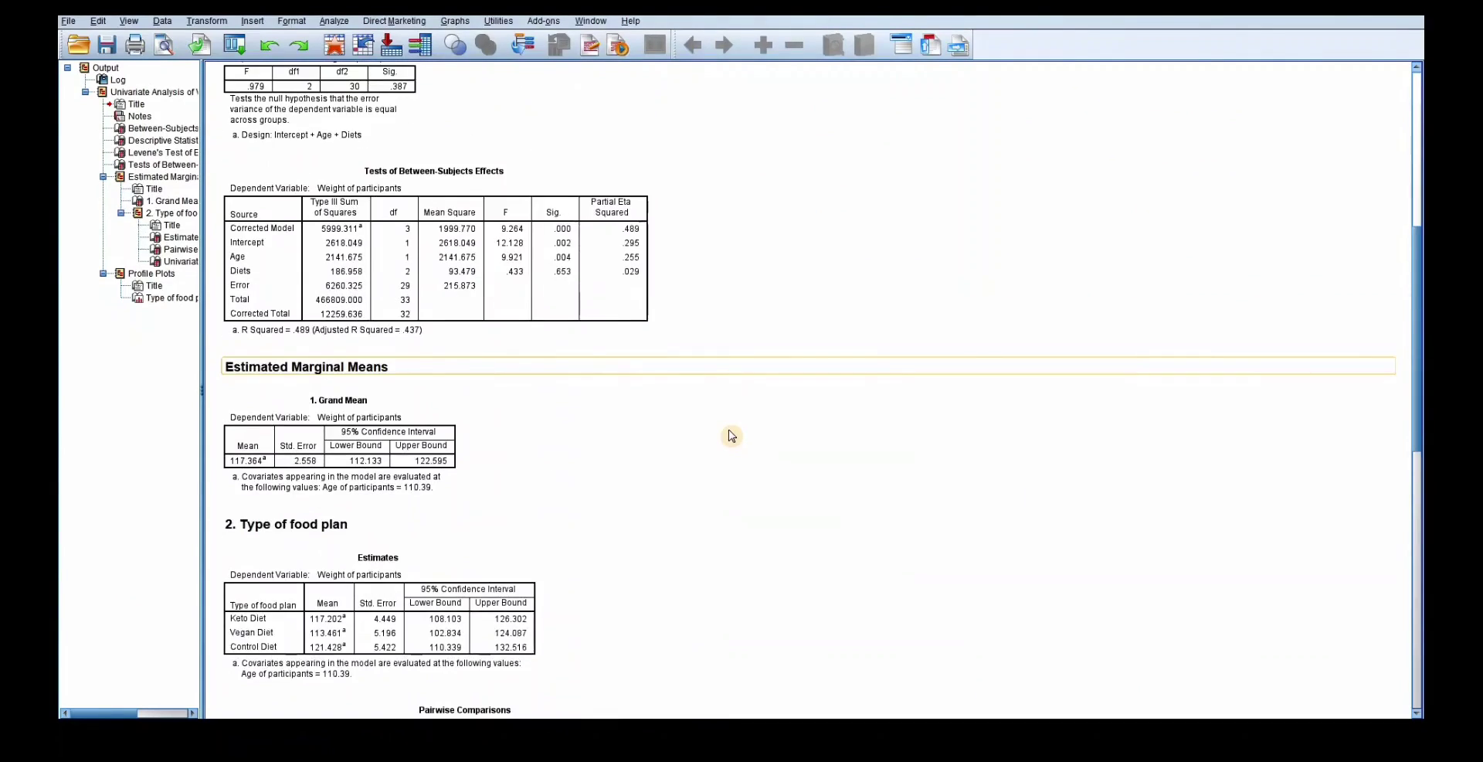
scroll(731, 437, "down", 8)
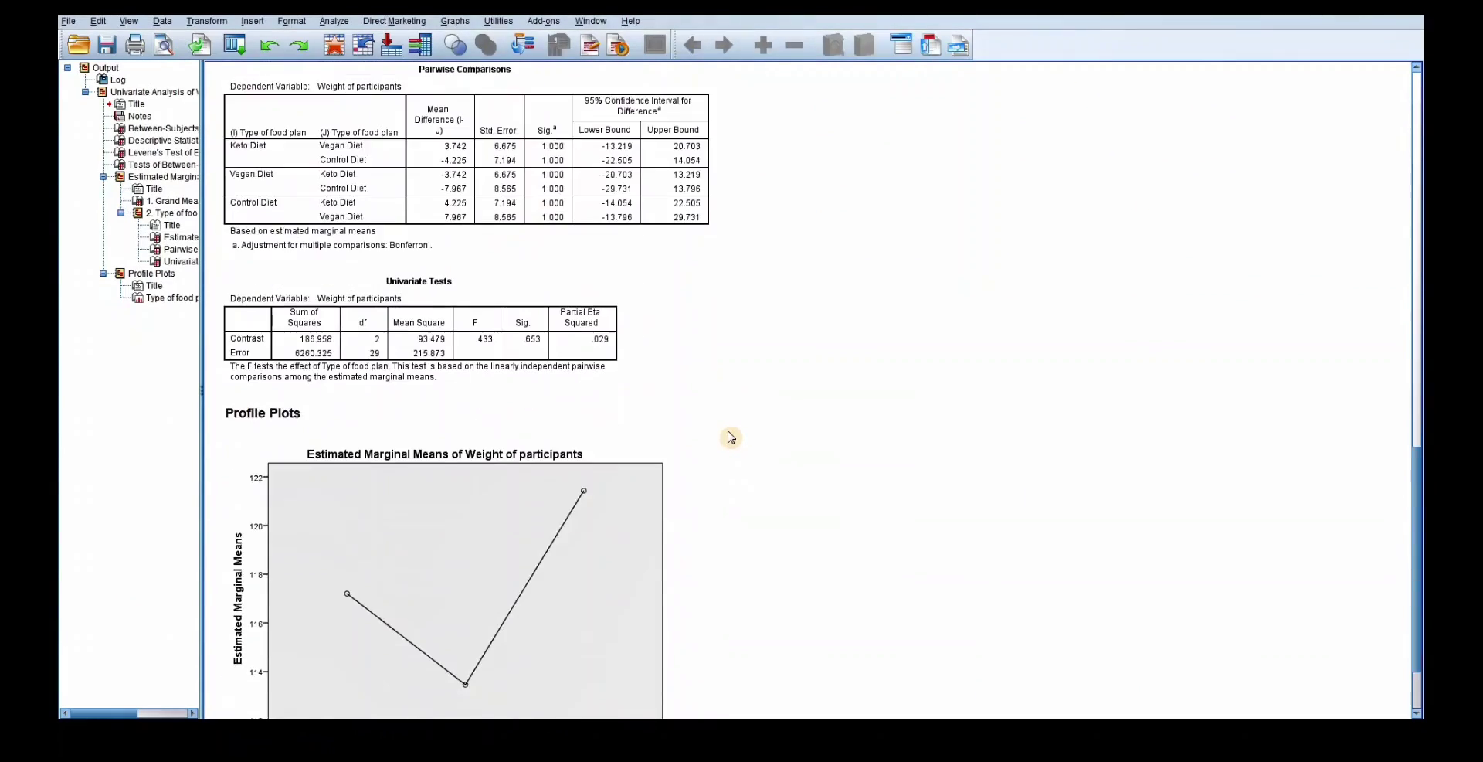
scroll(731, 437, "up", 18)
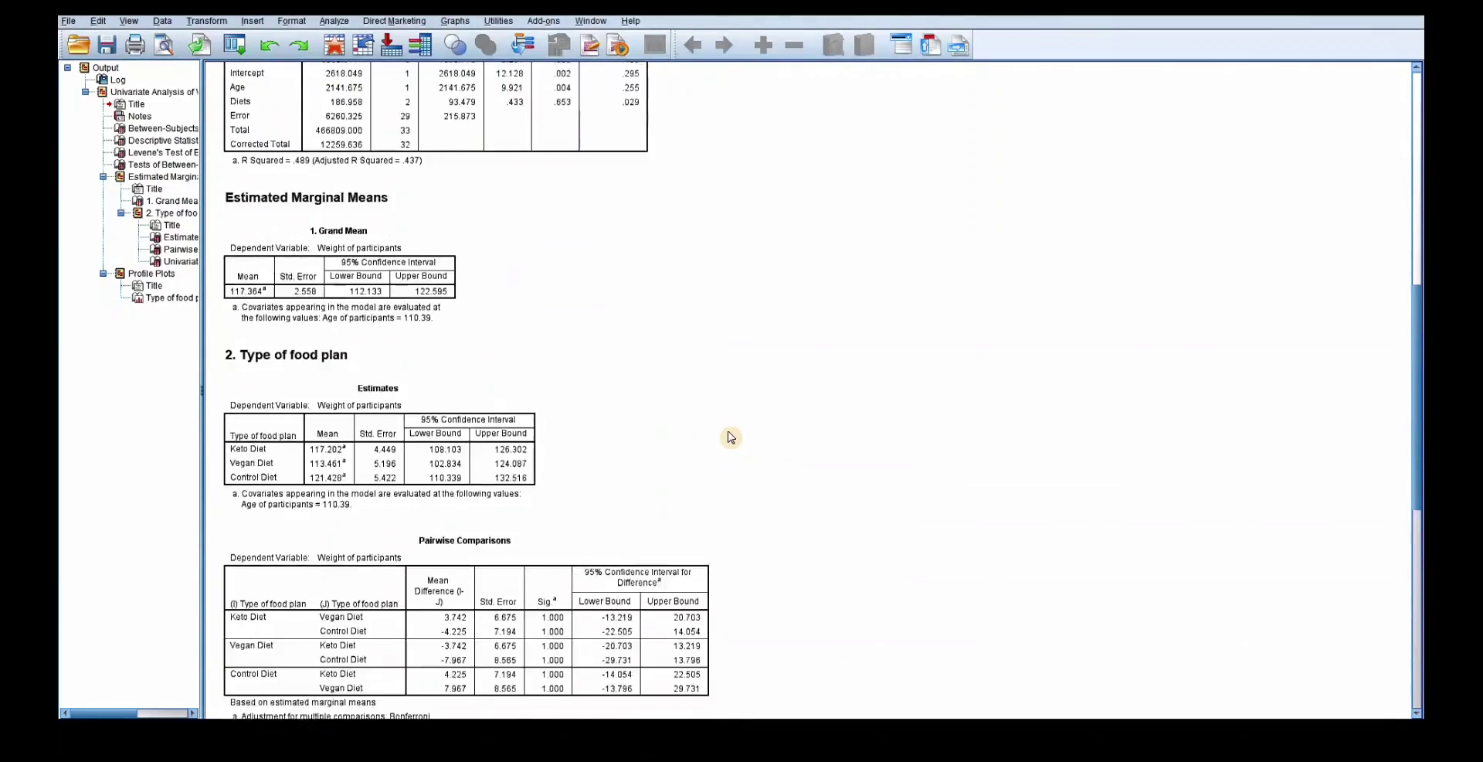
scroll(731, 437, "up", 1)
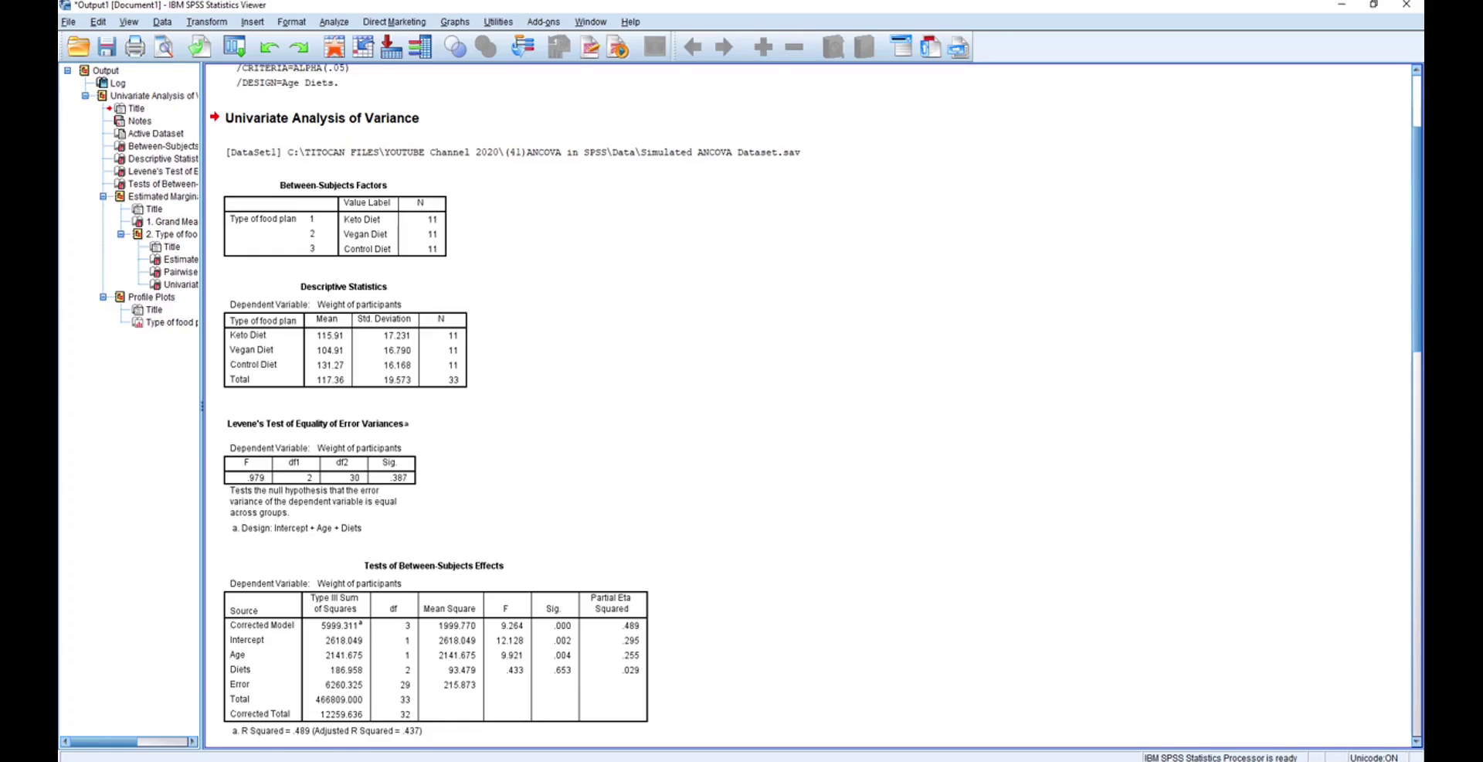
Step: Select the Between-Subjects Factors table listing 11 participants each in Keto, Vegan and Control Diet
left_click(364, 234)
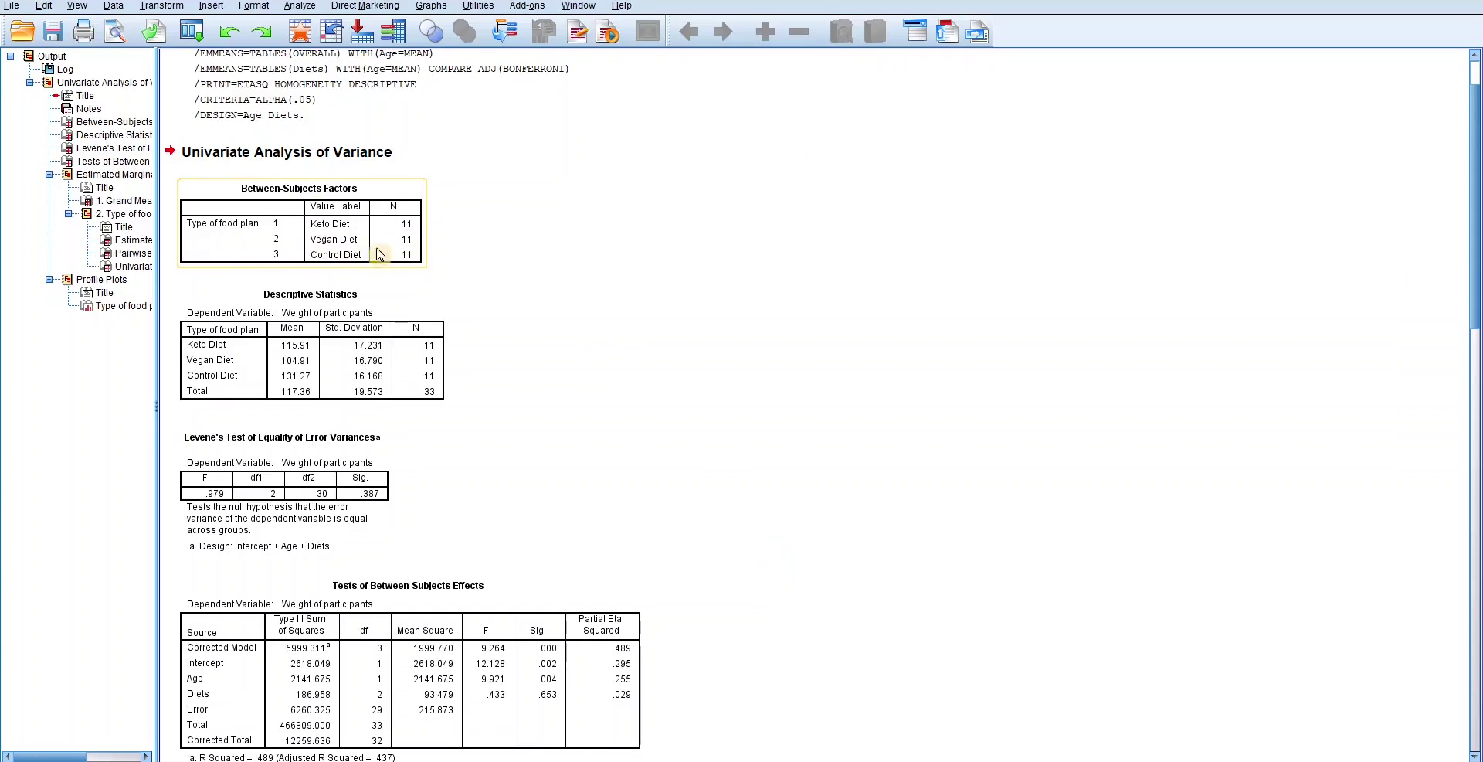
left_click(401, 238)
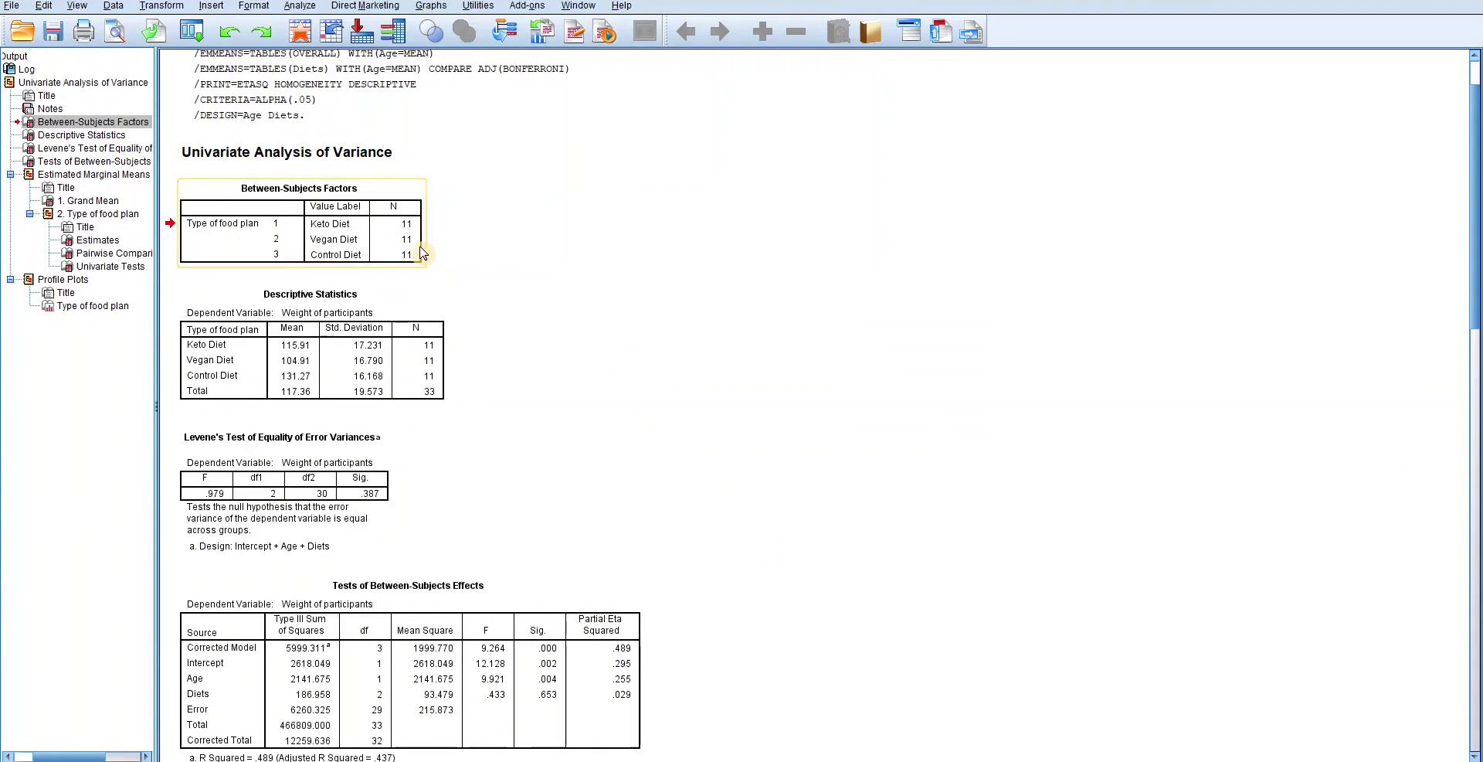
left_click(443, 272)
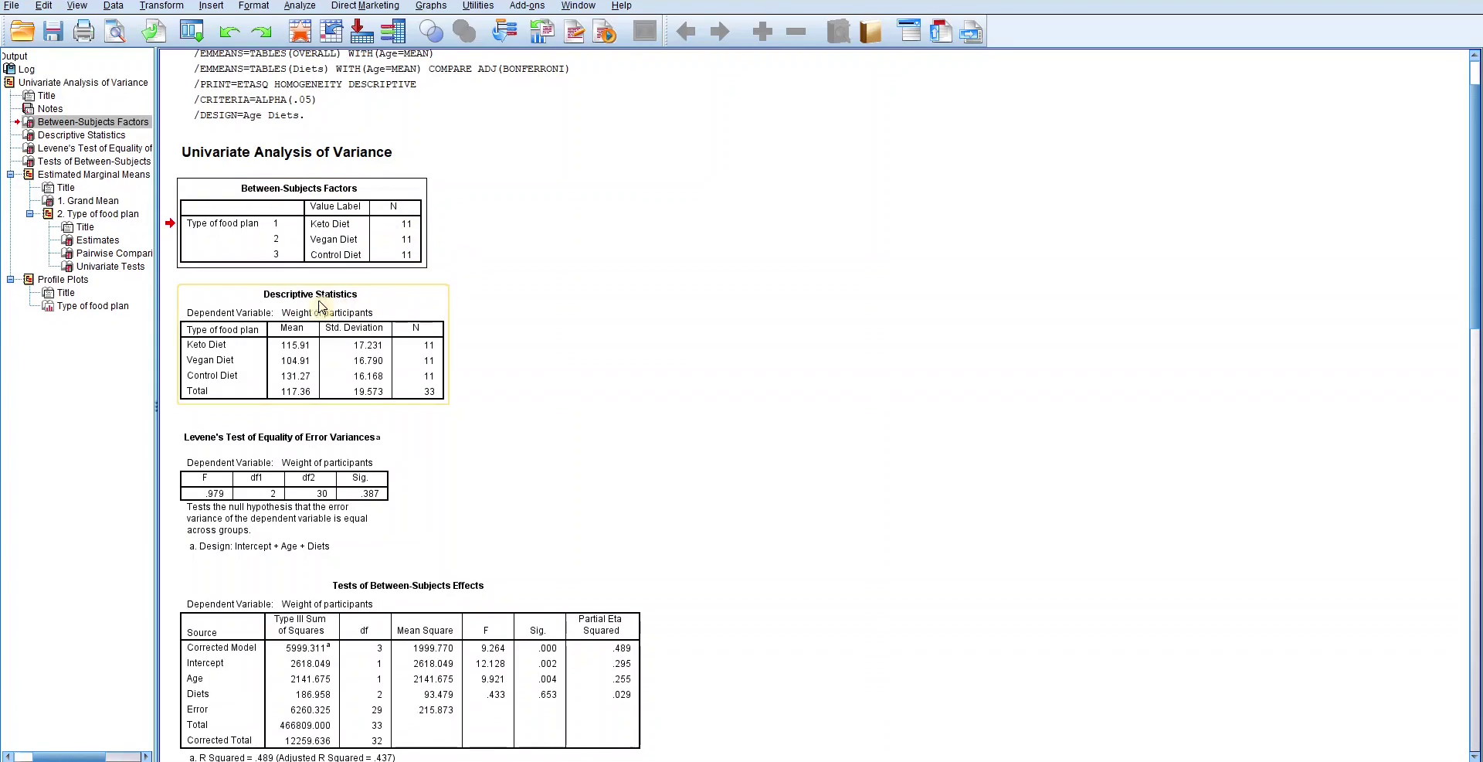
Step: Select the Descriptive Statistics table with mean weights 115.91 Keto, 104.91 Vegan, 131.27 Control Diet
left_click(368, 311)
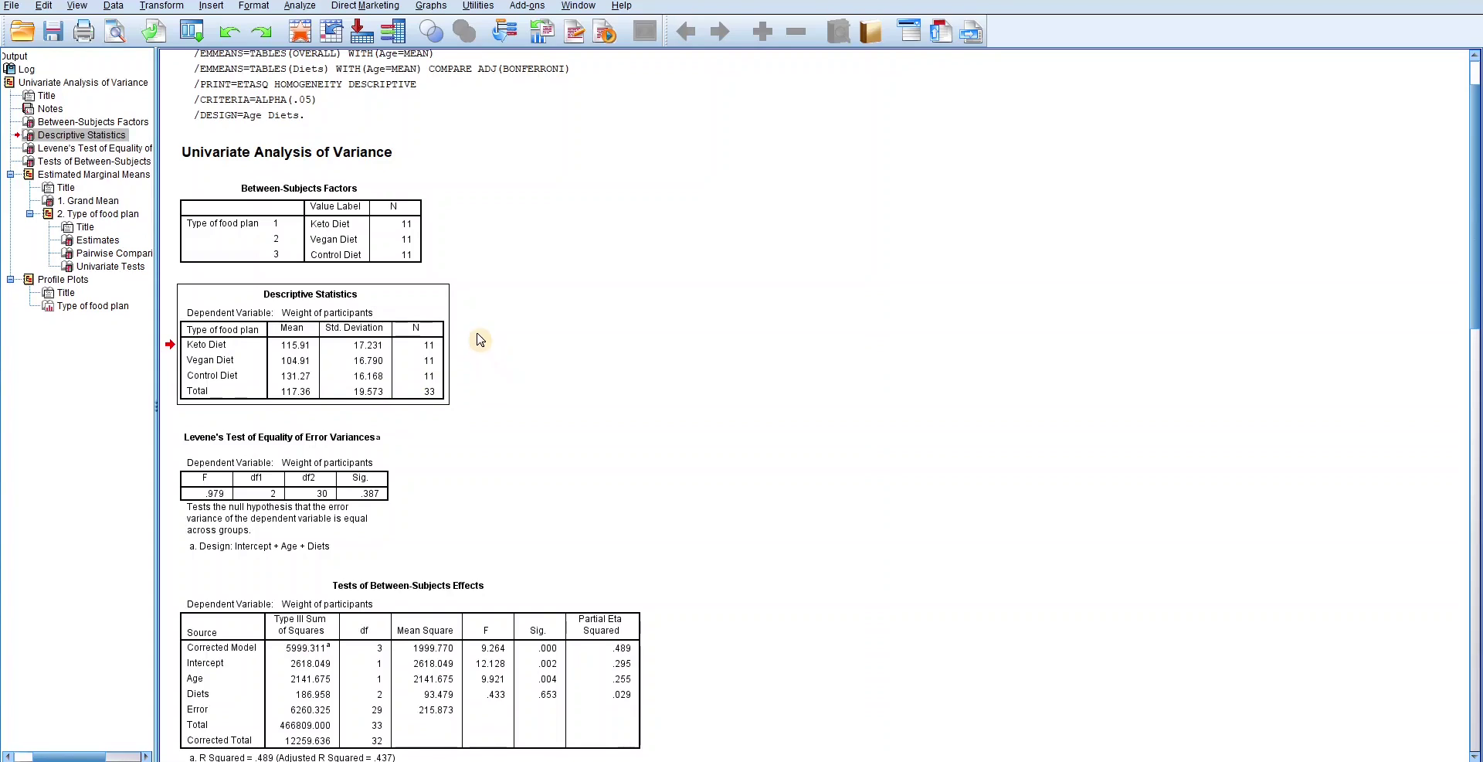
left_click(340, 366)
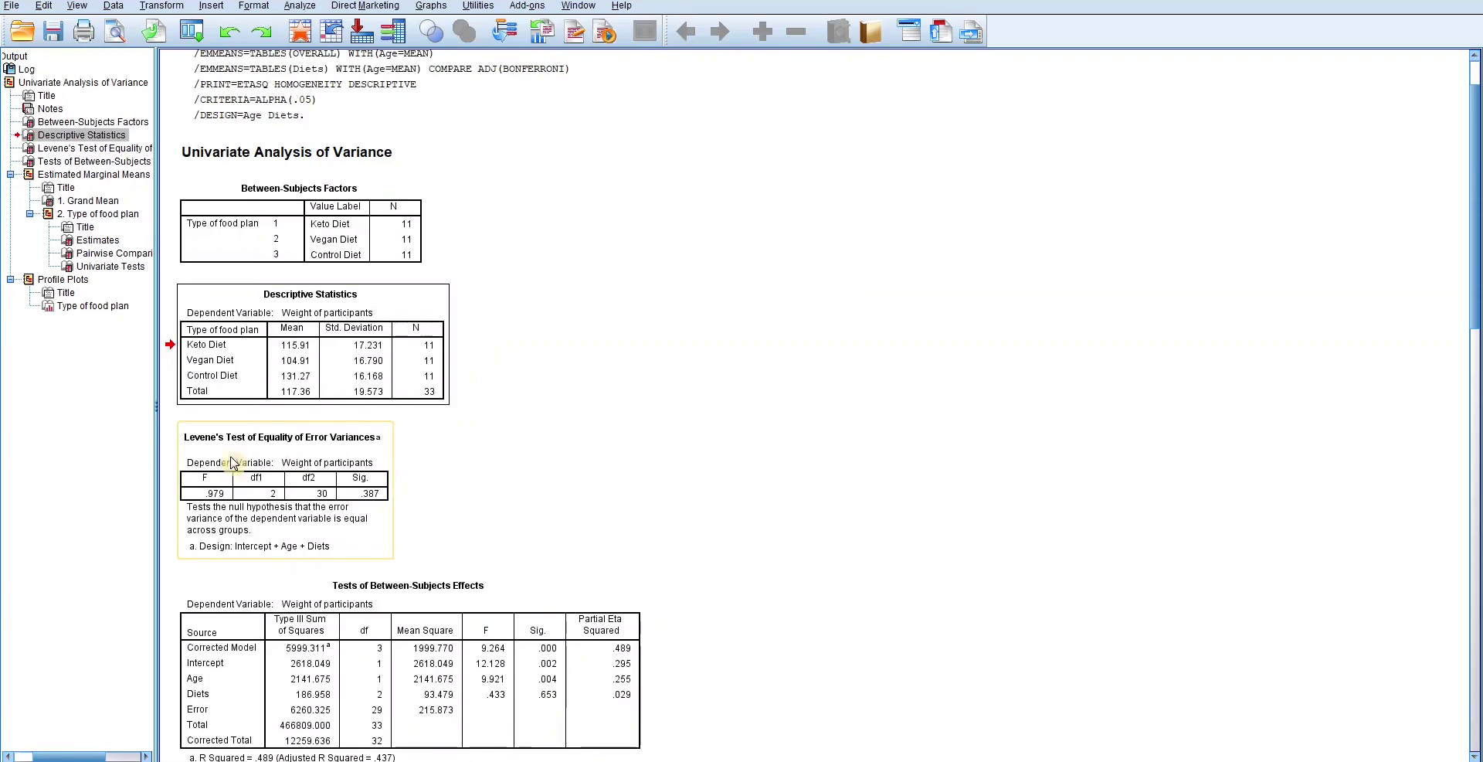
Step: Select the Levene's Test table showing F = .979 and Sig. .387
left_click(292, 458)
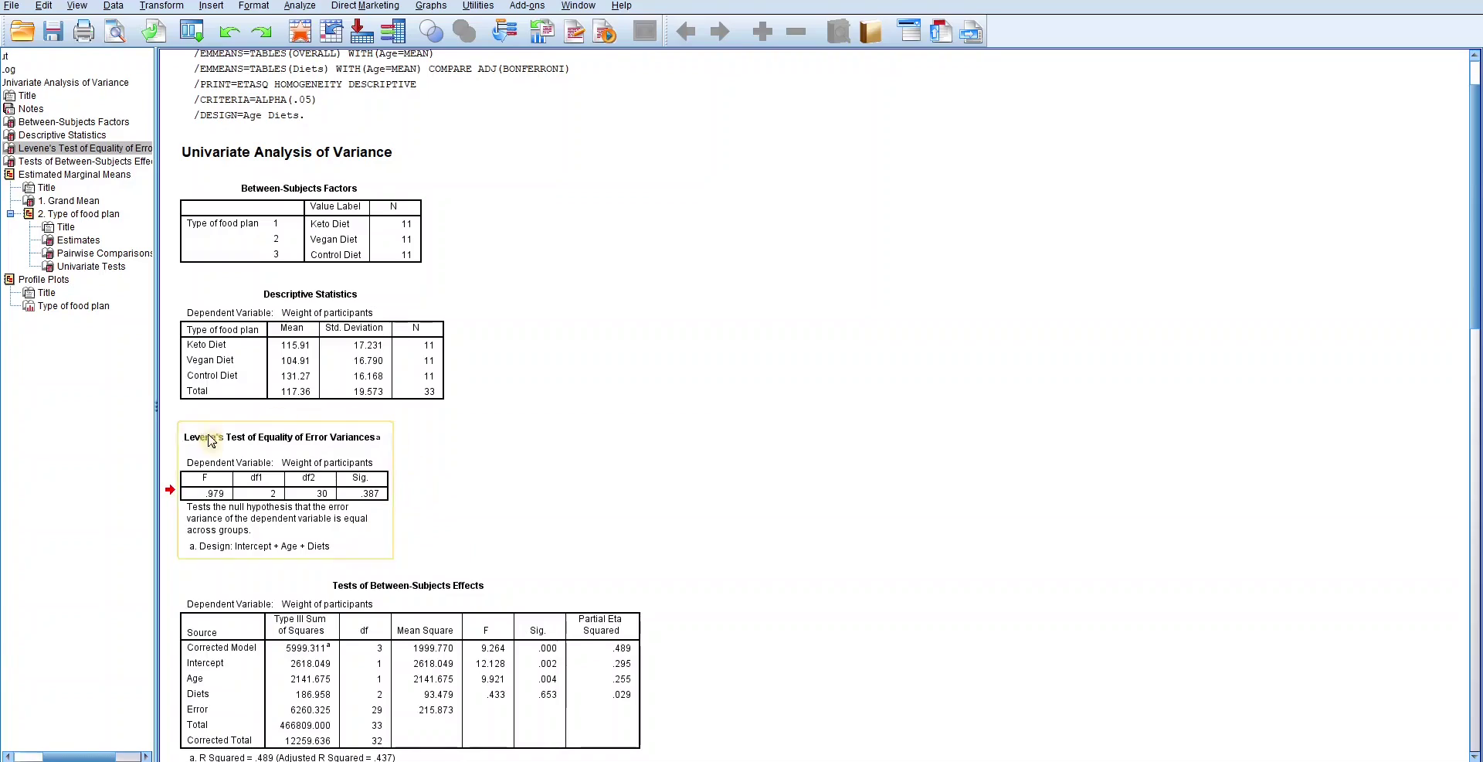
Step: Select the Tests of Between-Subjects Effects table, scroll slightly down, then deselect it
scroll(482, 591, "down", 15)
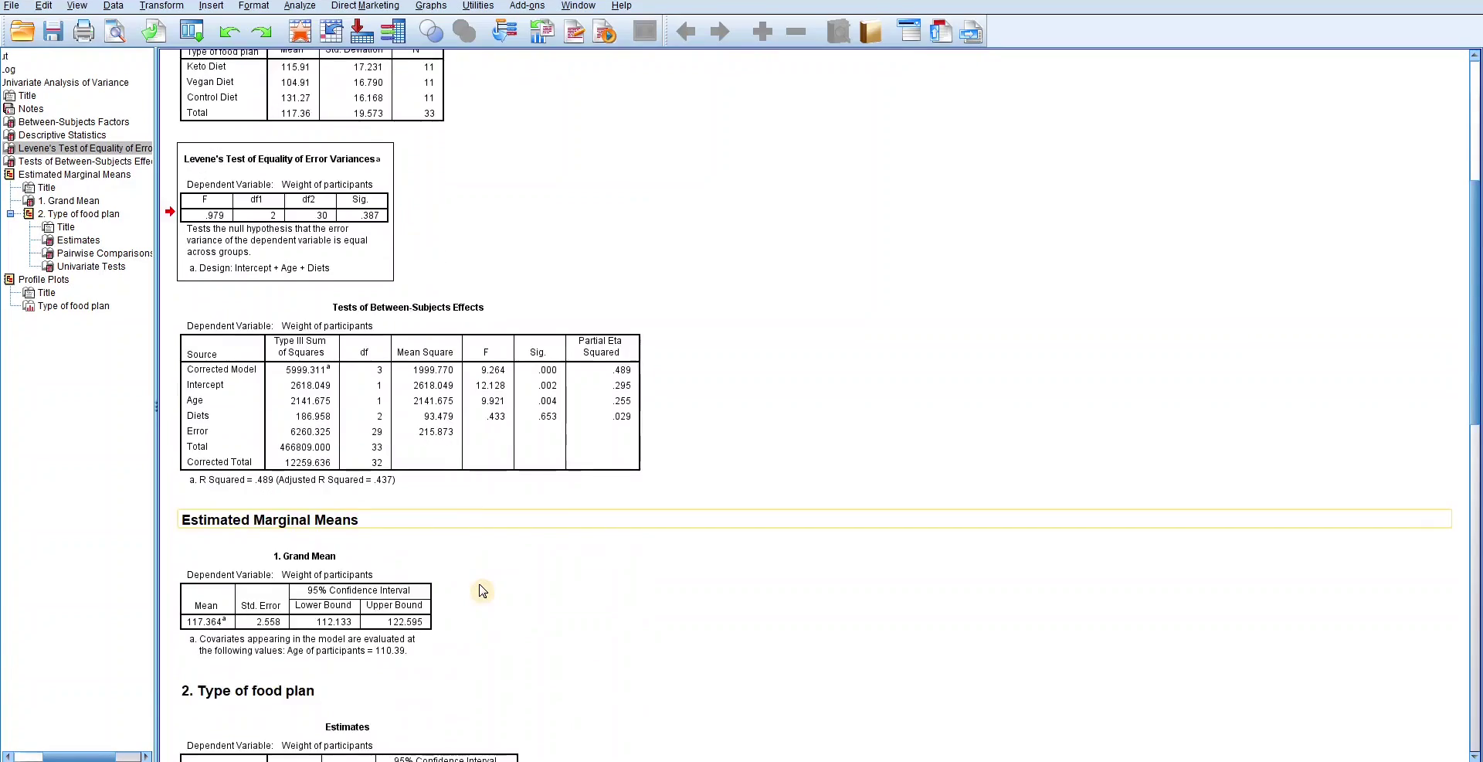
scroll(481, 589, "up", 15)
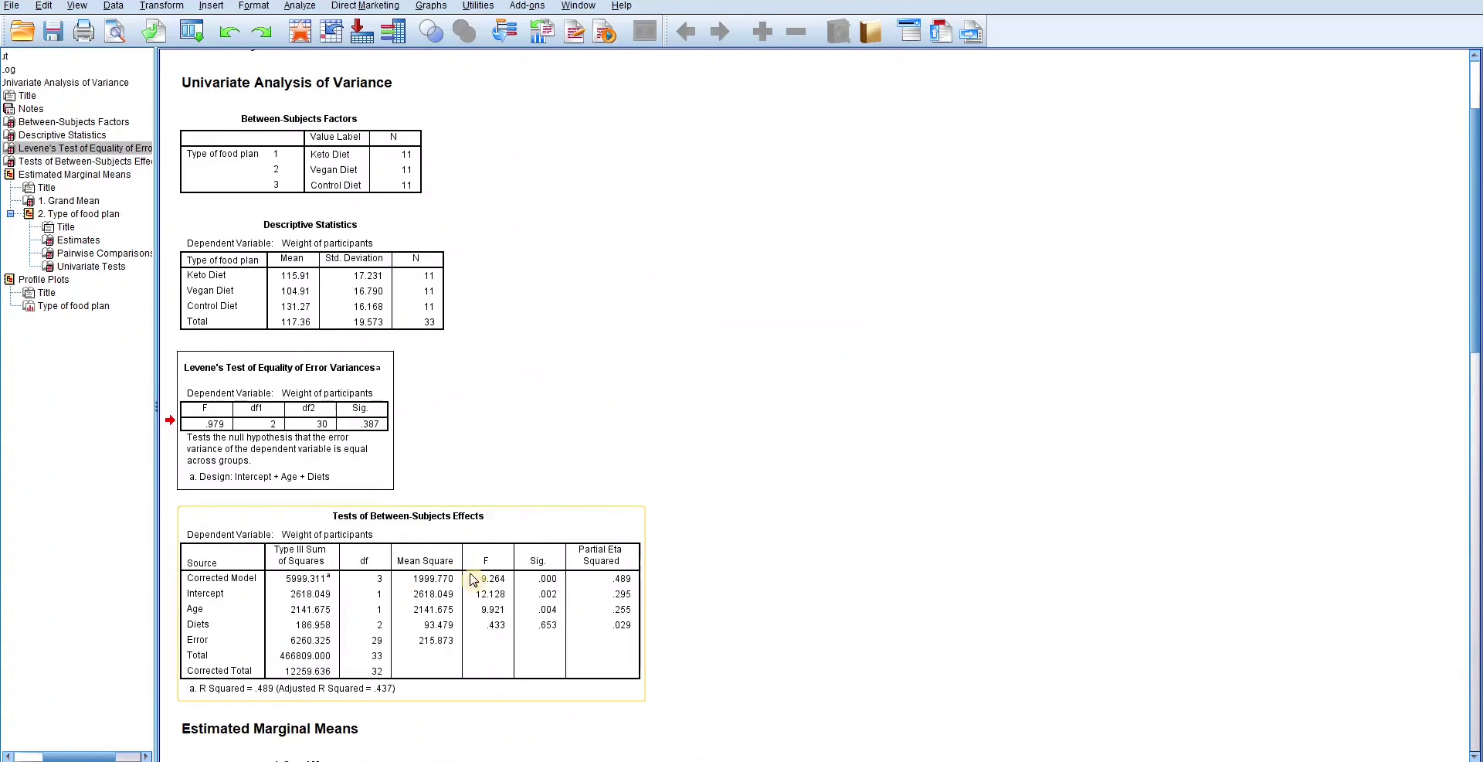
left_click(484, 528)
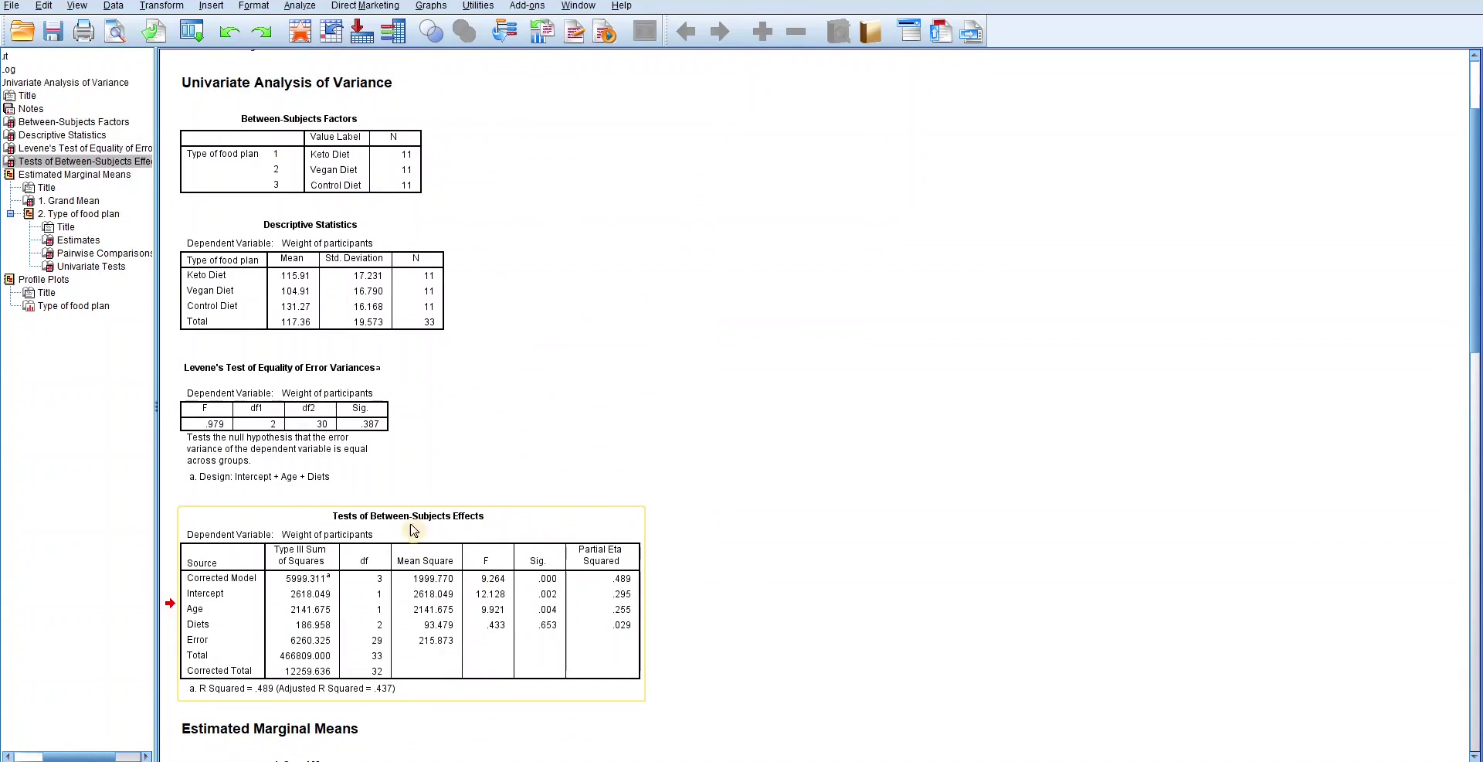
scroll(491, 502, "down", 1)
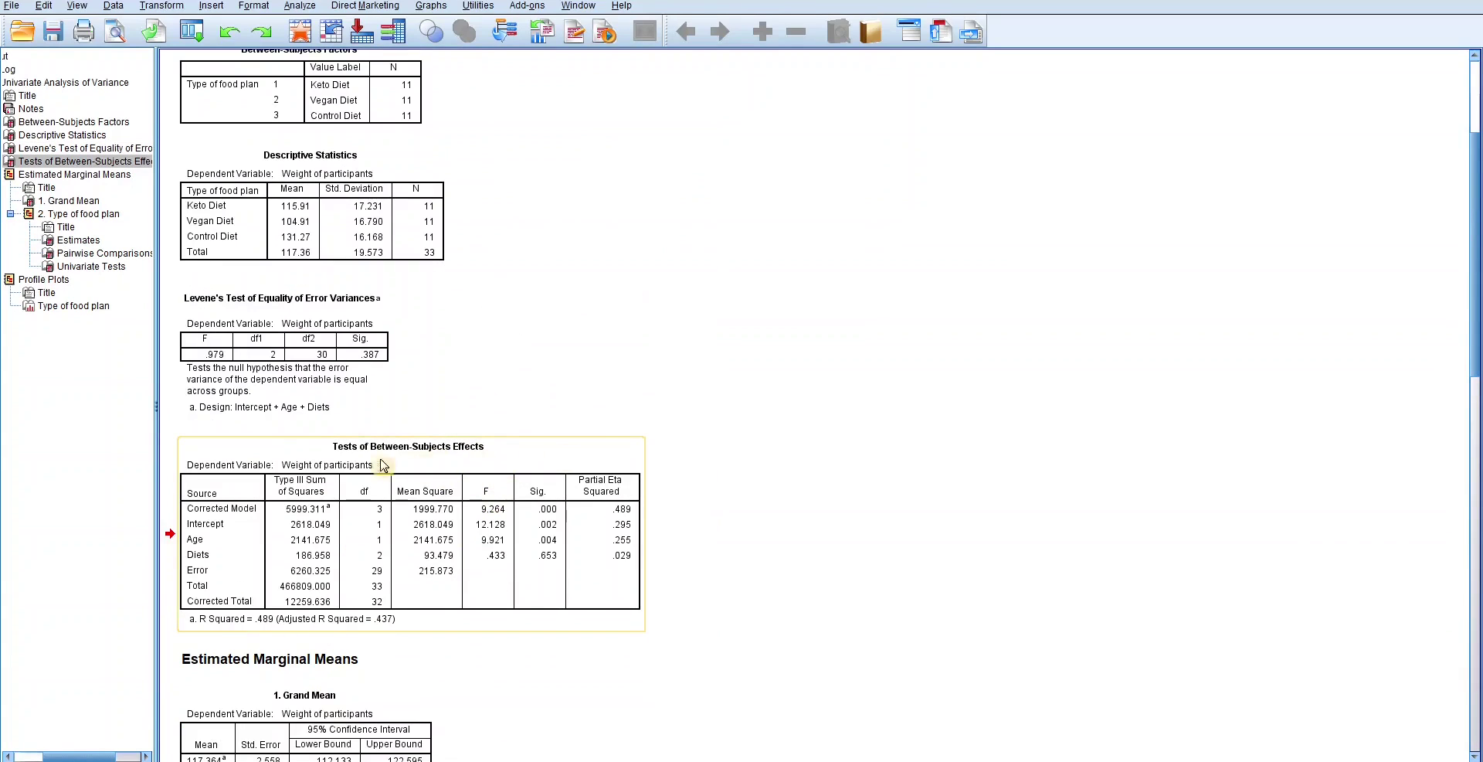
scroll(455, 444, "down", 1)
scroll(452, 440, "down", 3)
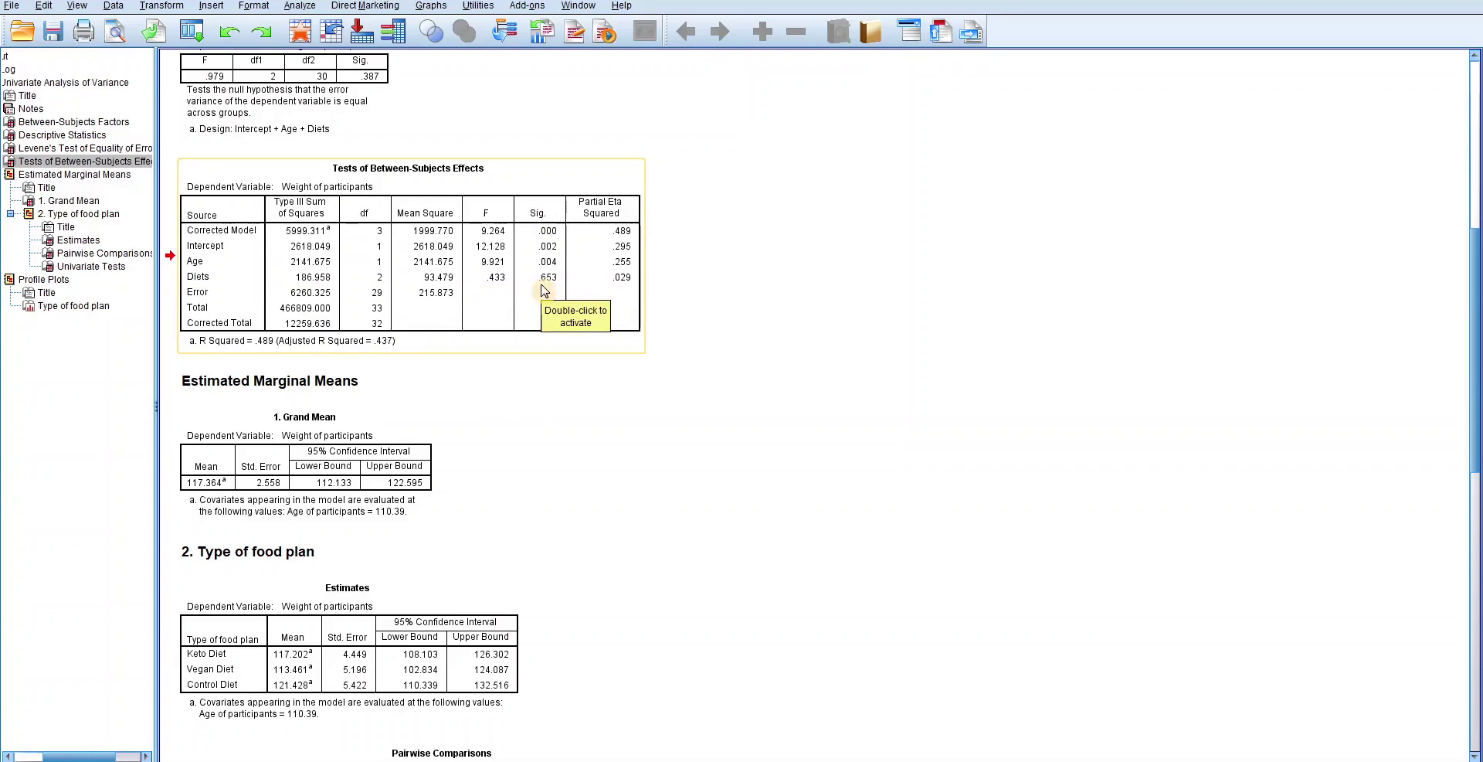
left_click(719, 312)
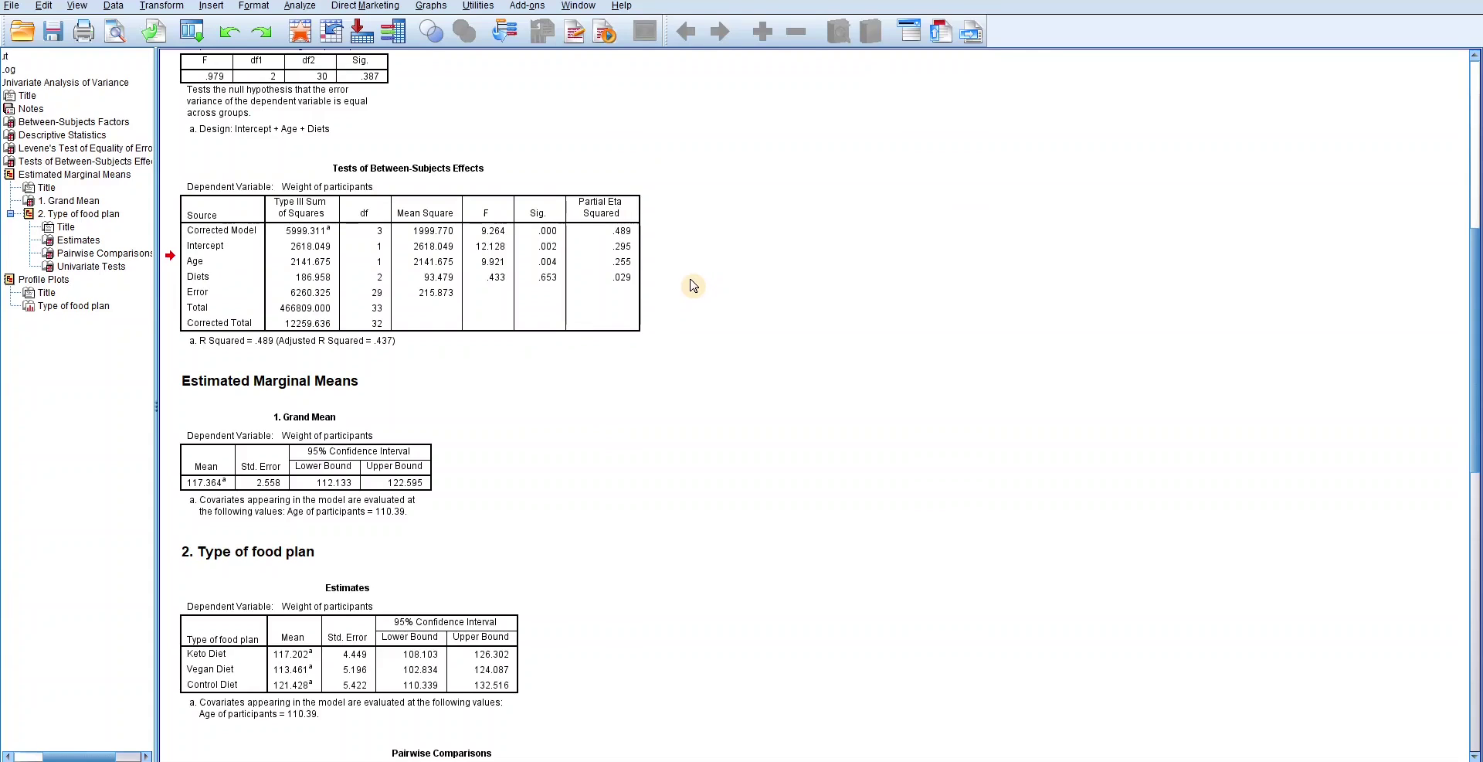
scroll(693, 286, "down", 10)
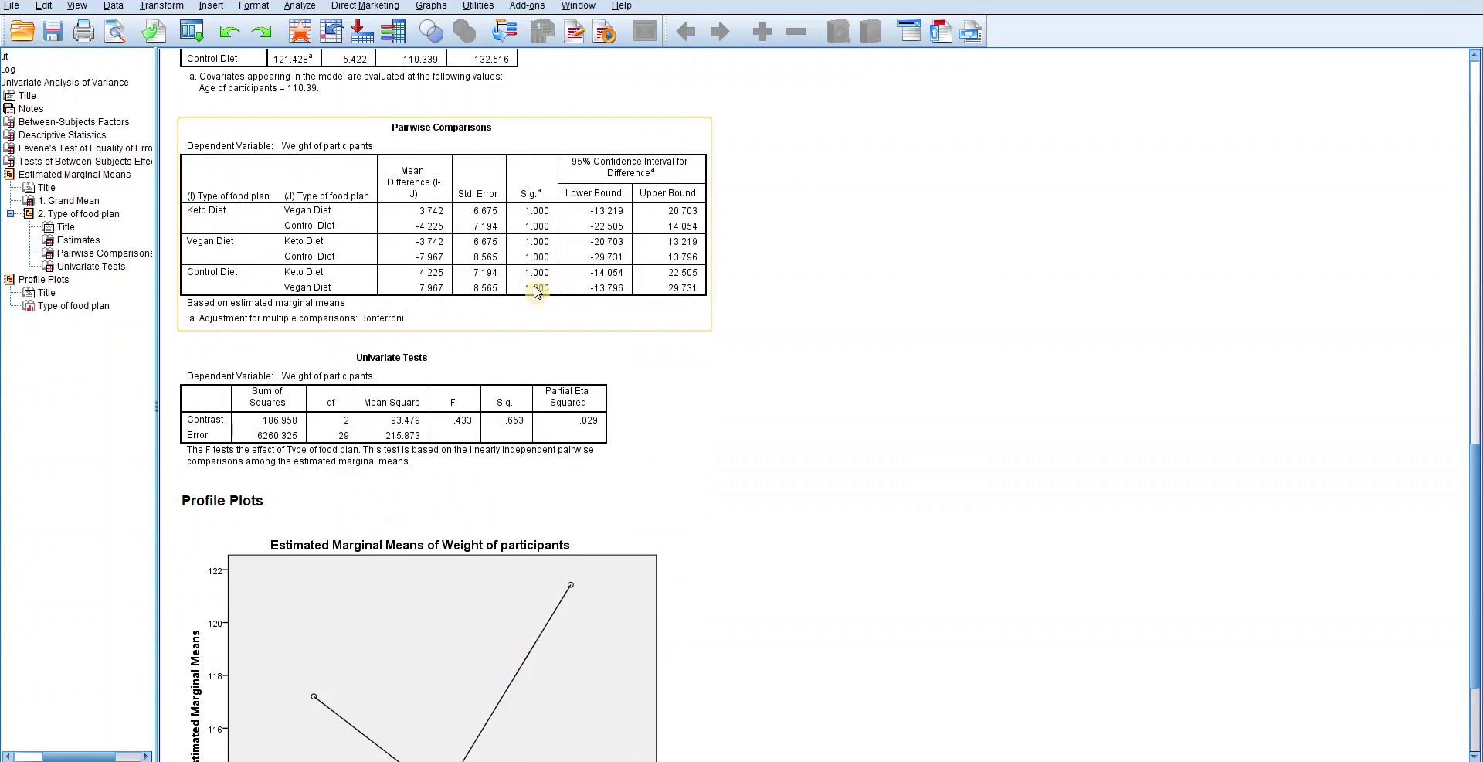
scroll(696, 275, "up", 11)
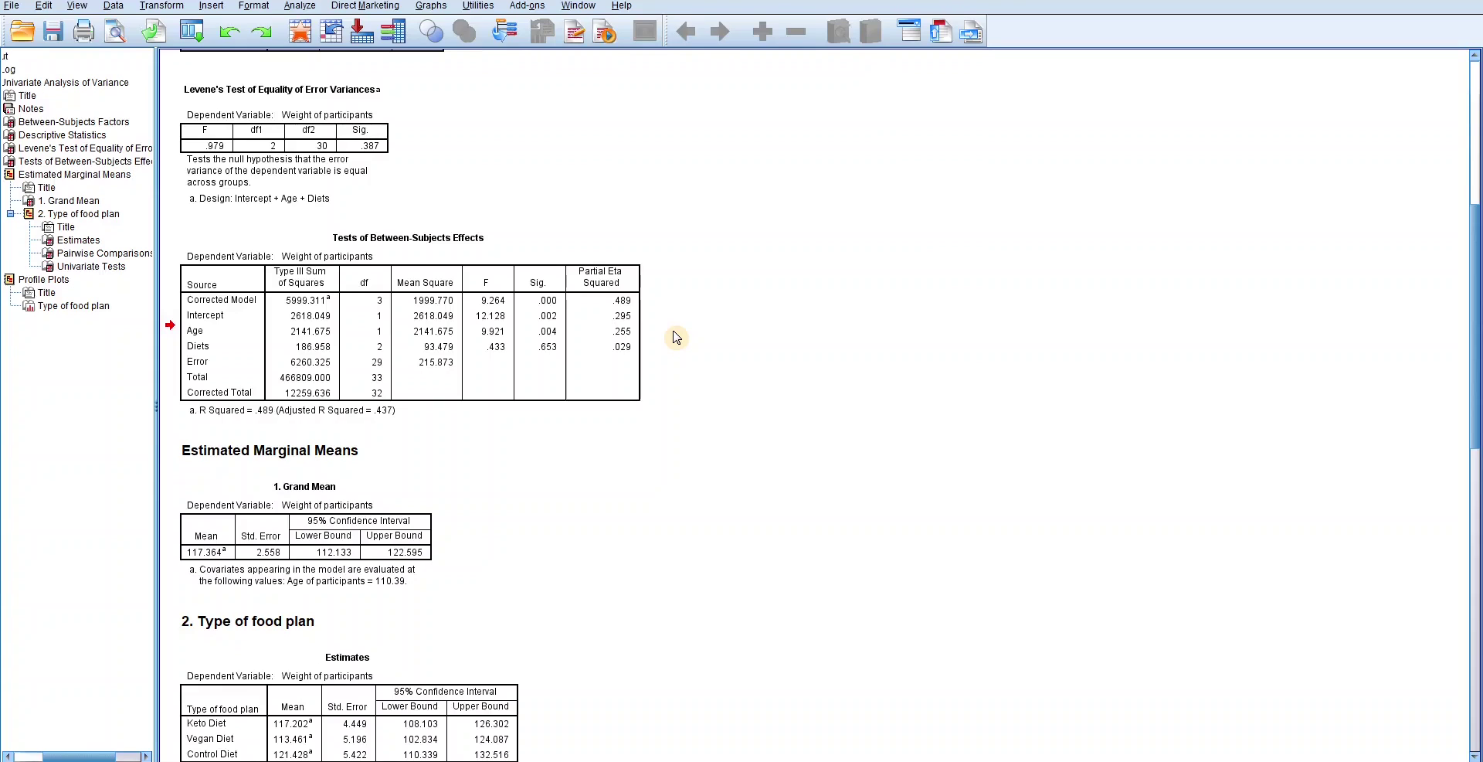
left_click(632, 259)
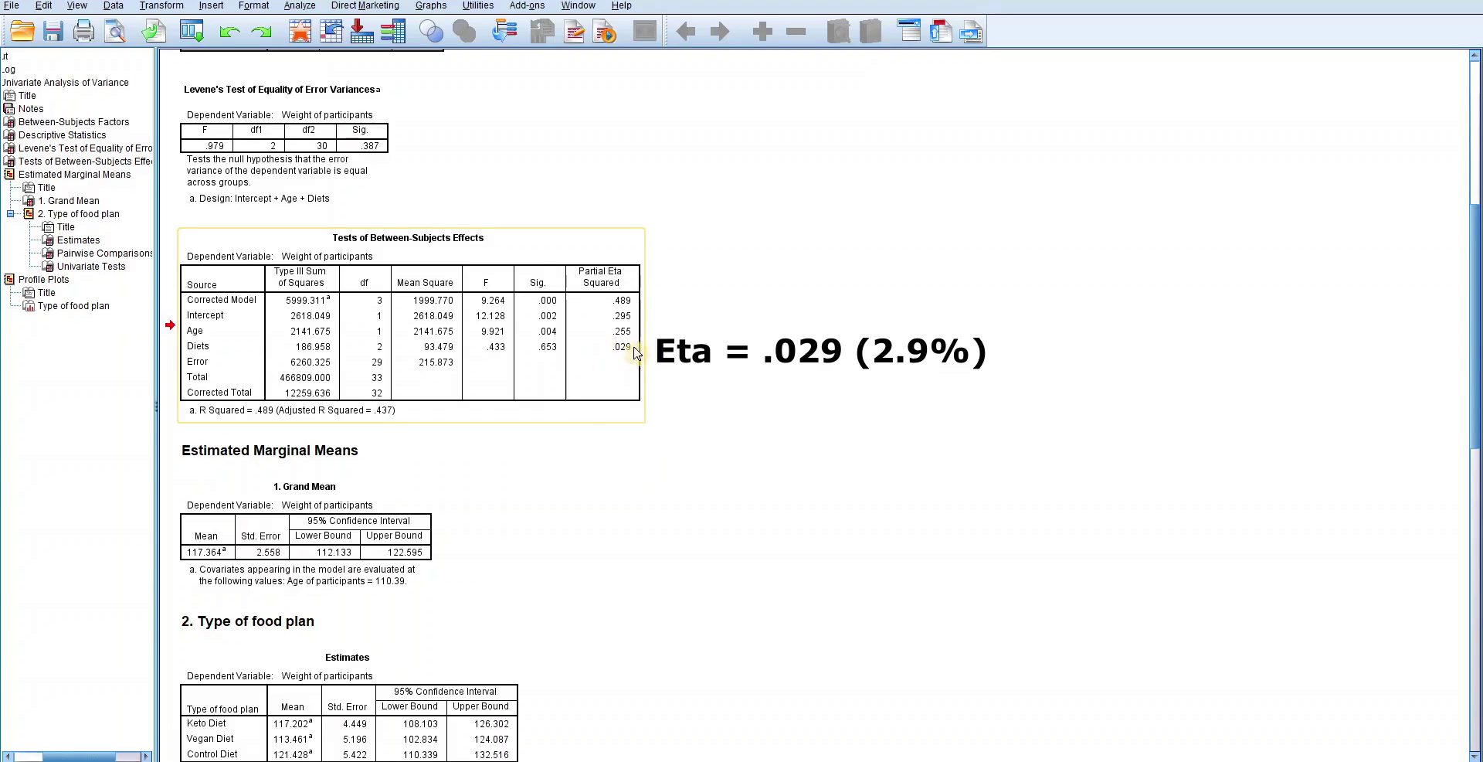
left_click(650, 350)
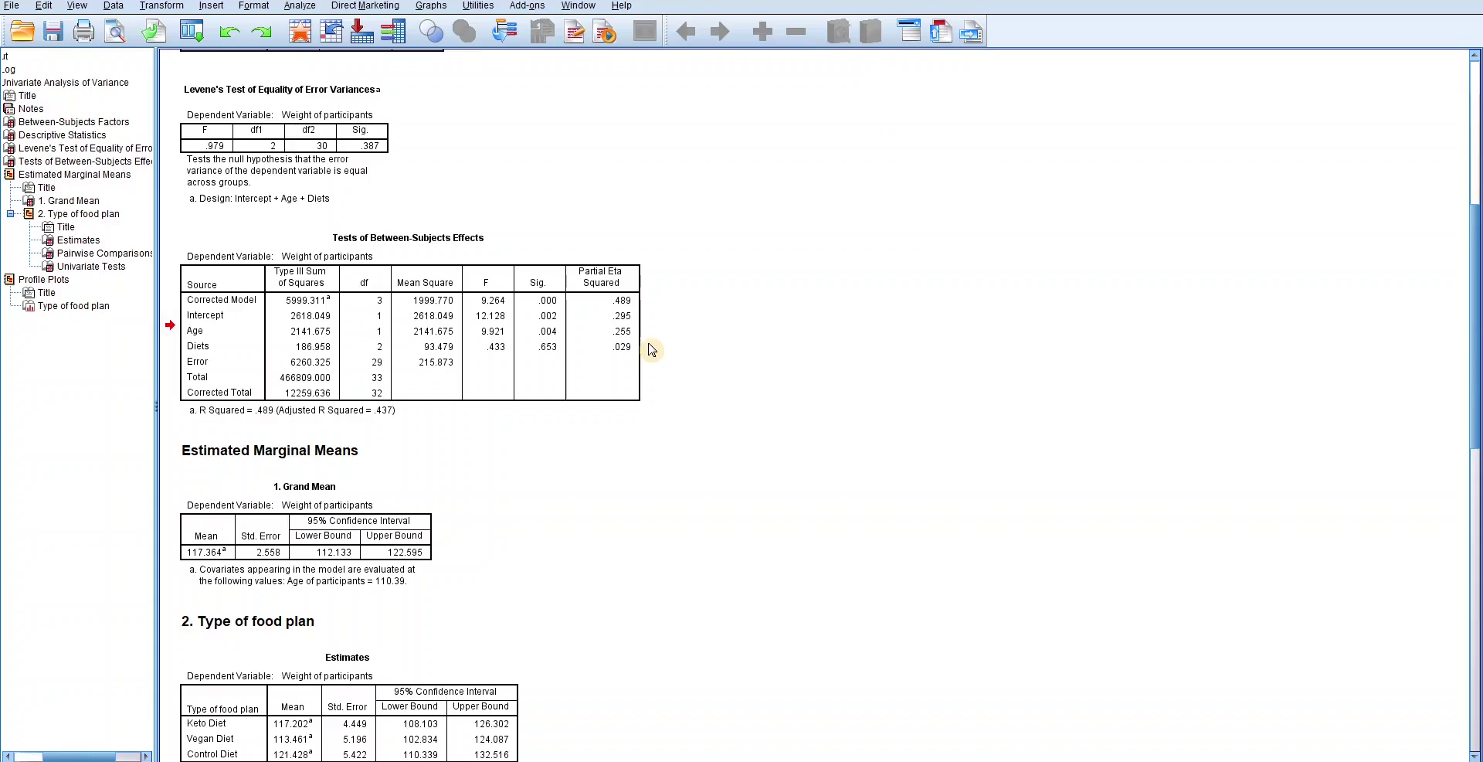
left_click(410, 343)
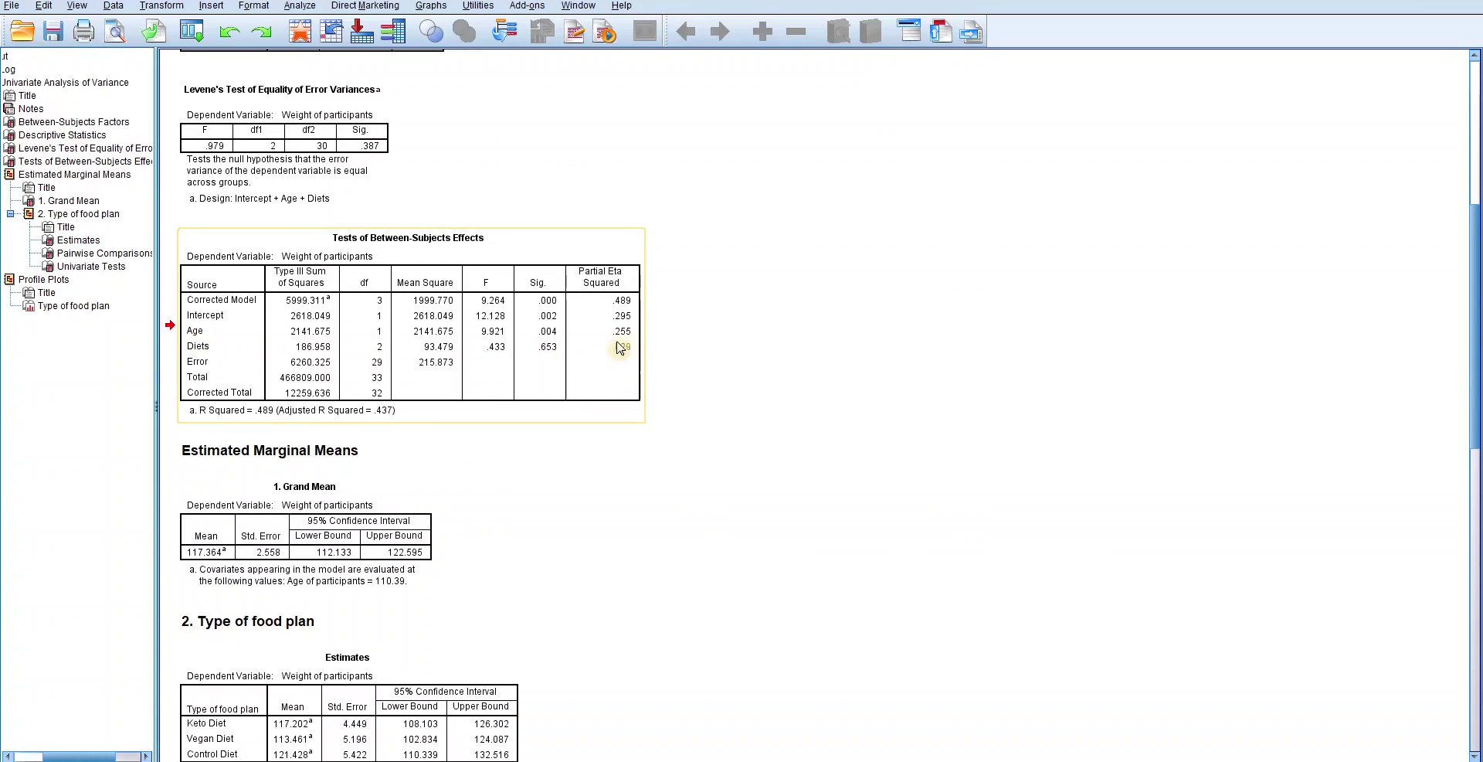
left_click(674, 344)
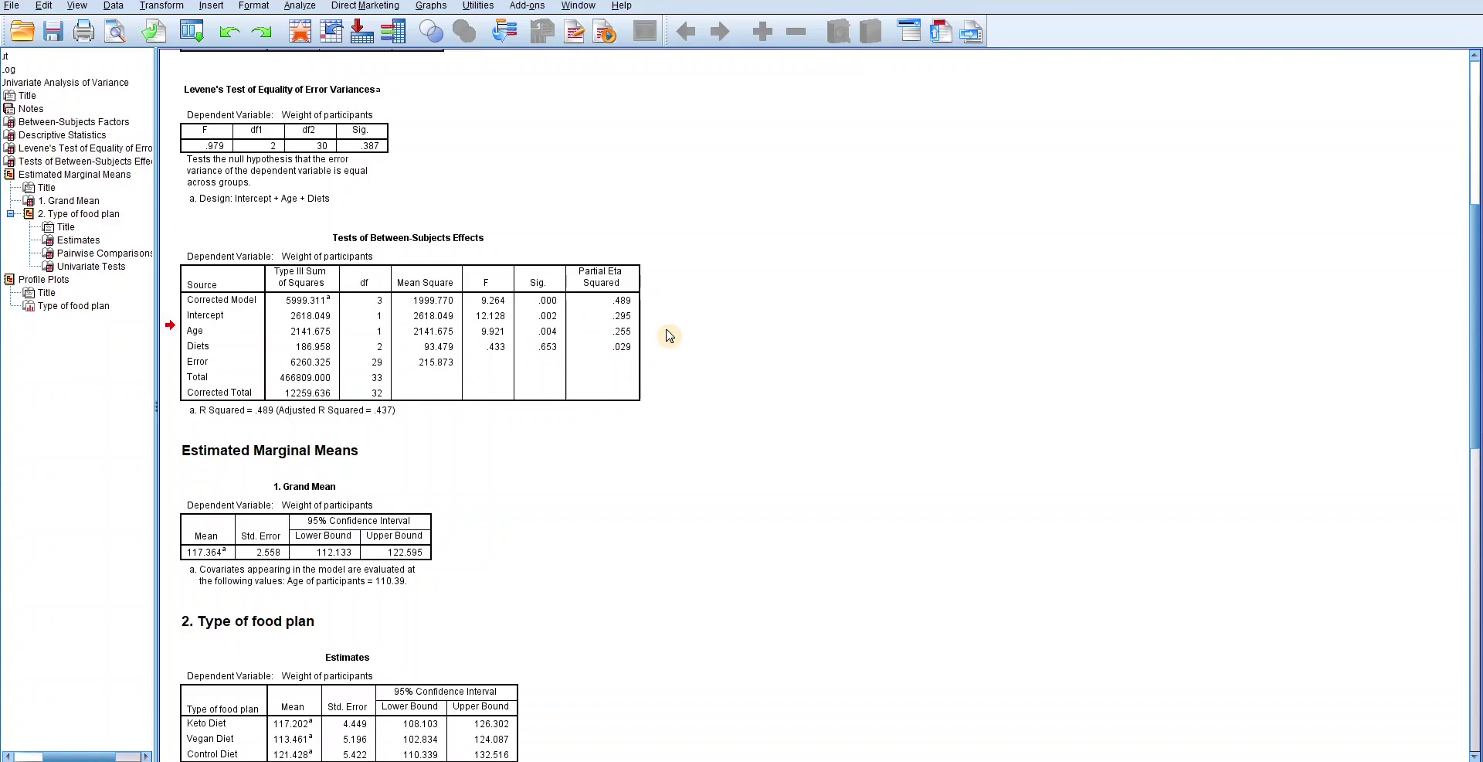
Step: Select the Estimated Marginal Means heading and its Grand Mean table (117.384, SE 2.558)
scroll(610, 398, "down", 5)
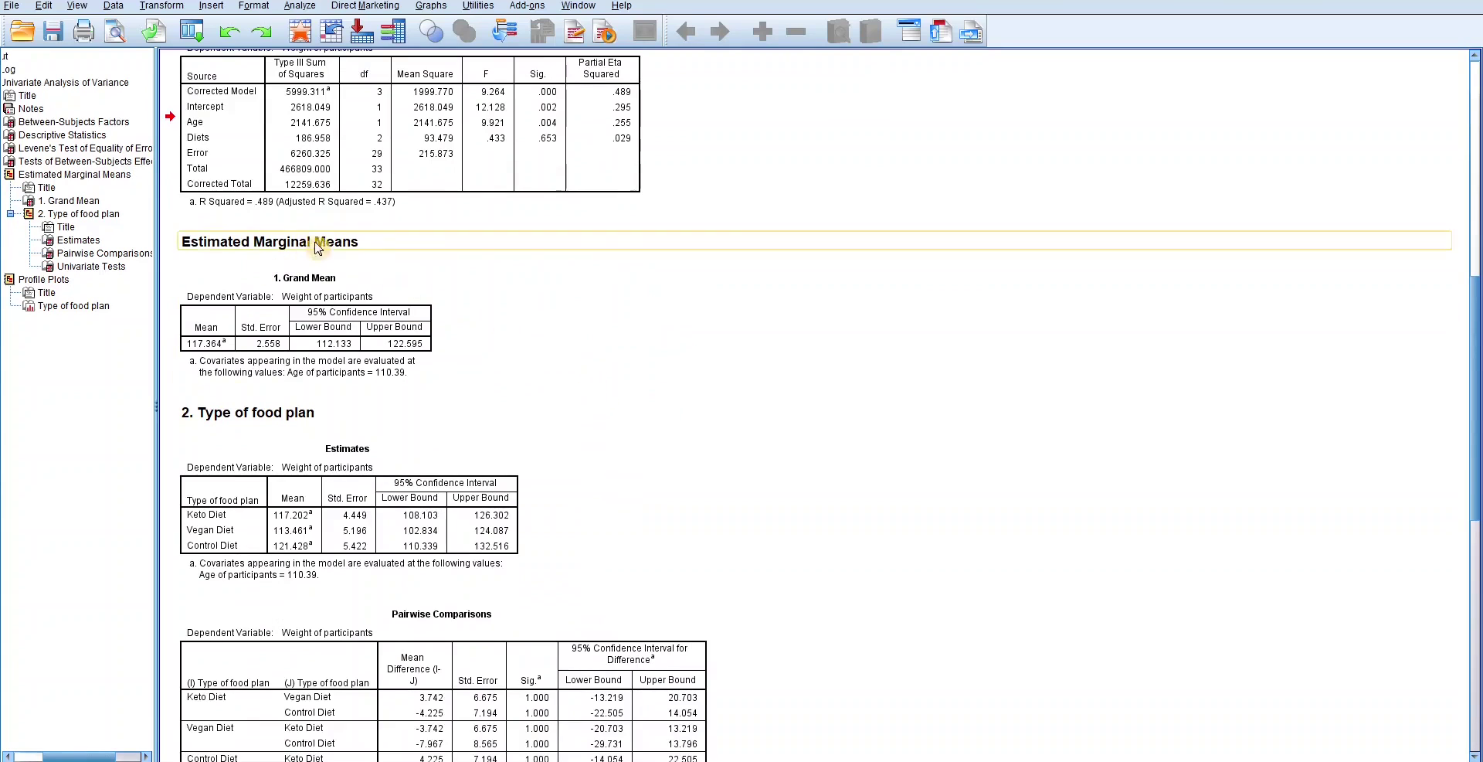
left_click(330, 250)
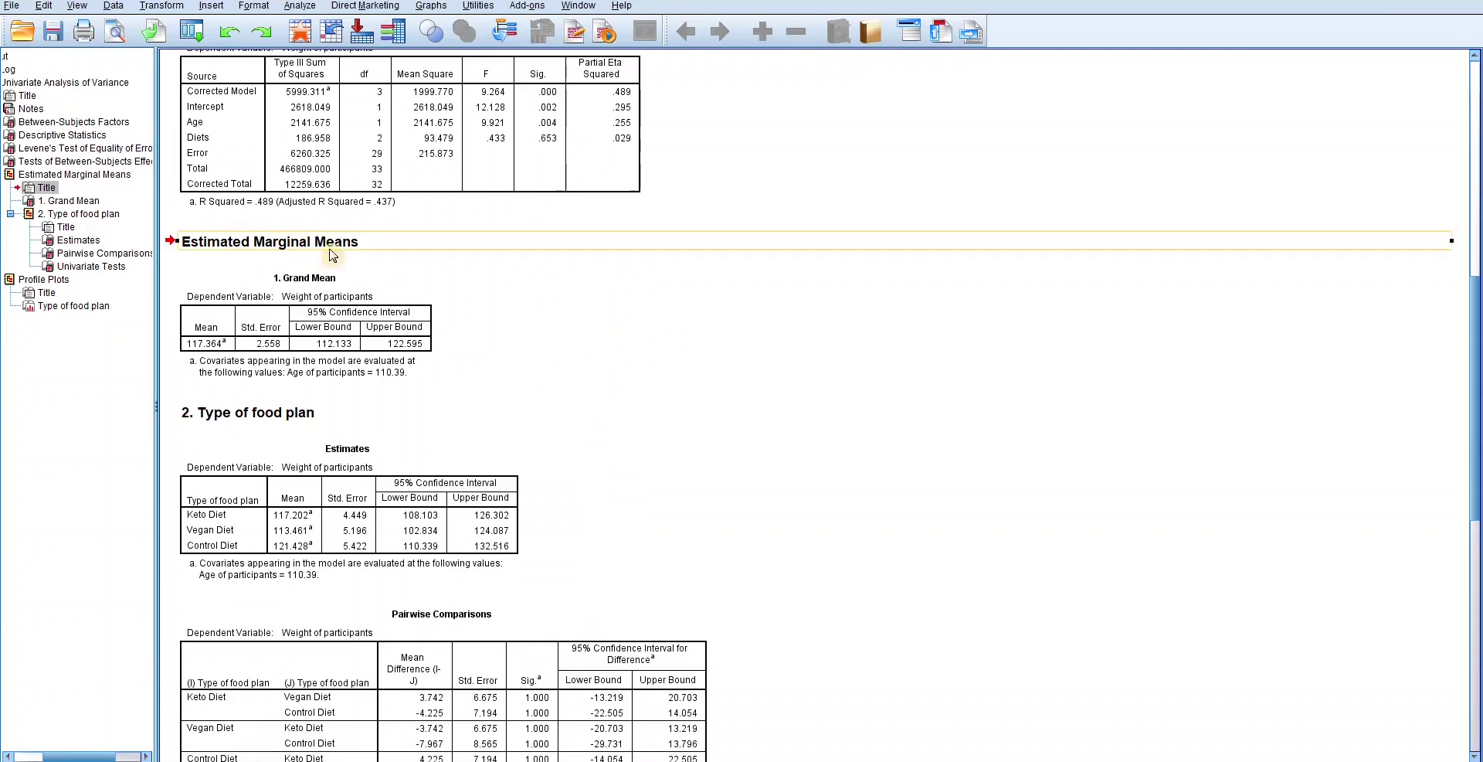
left_click(331, 283)
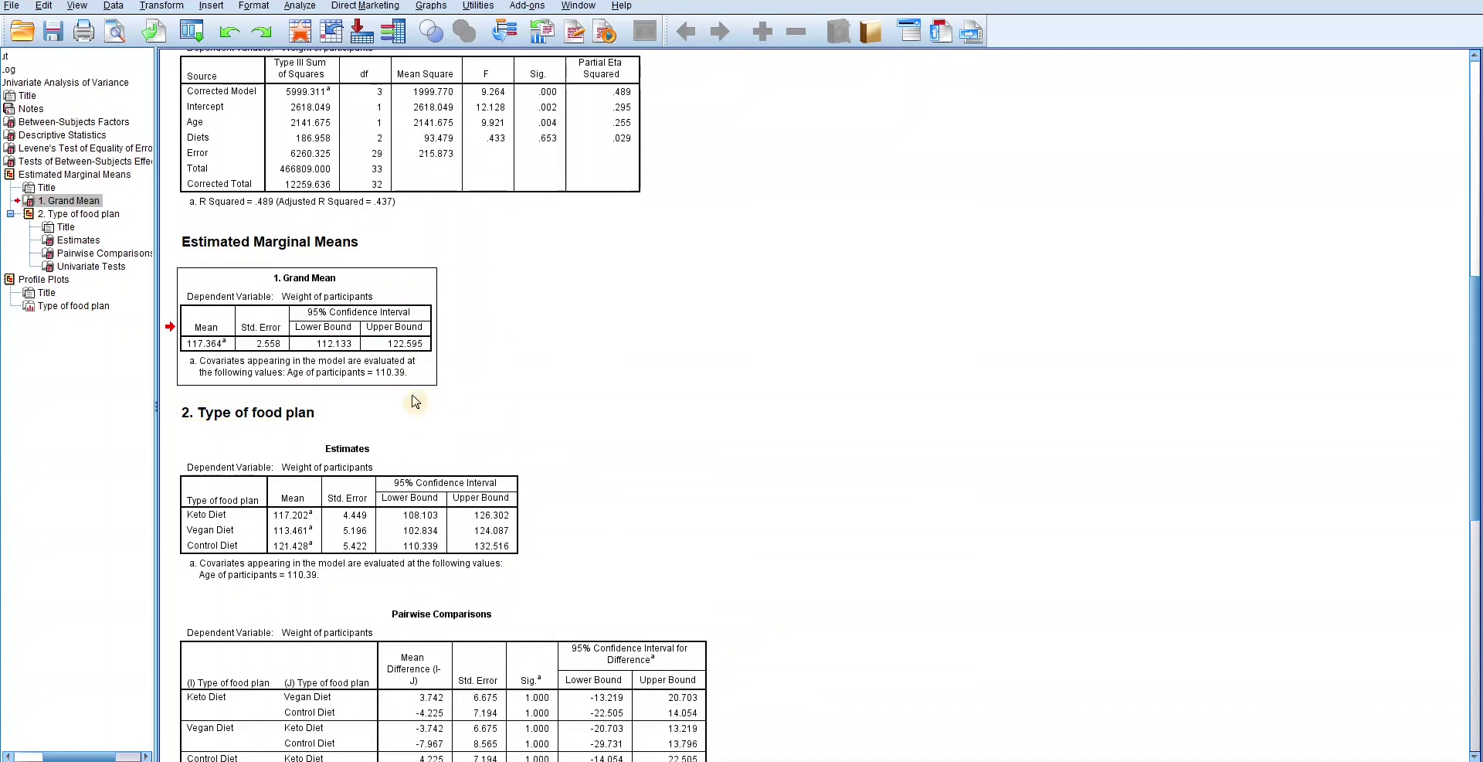
Step: Select the '2. Type of food plan' Estimates table of adjusted means: Keto 117.202, Vegan 113.461, Control 121.428
left_click(272, 414)
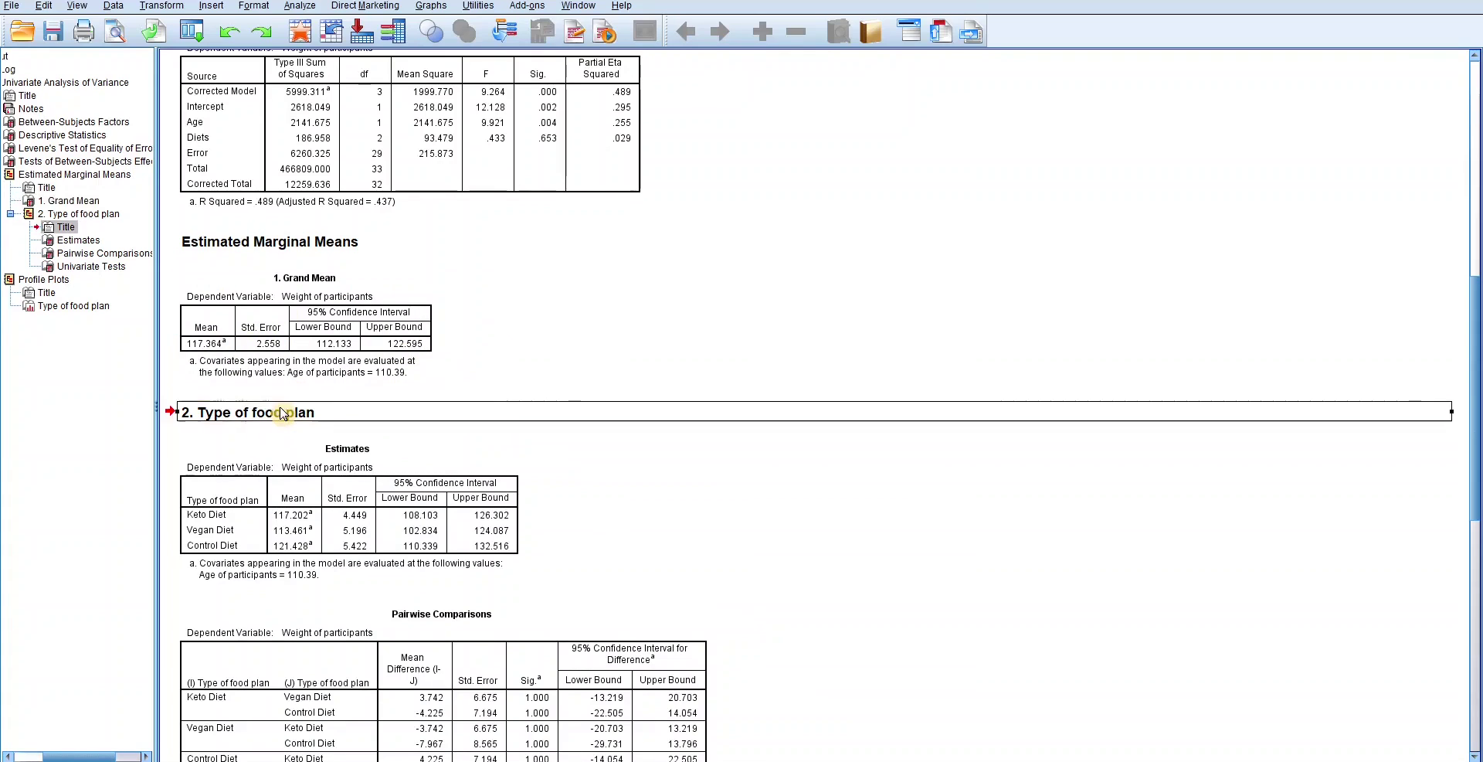
left_click(354, 465)
scroll(379, 474, "down", 3)
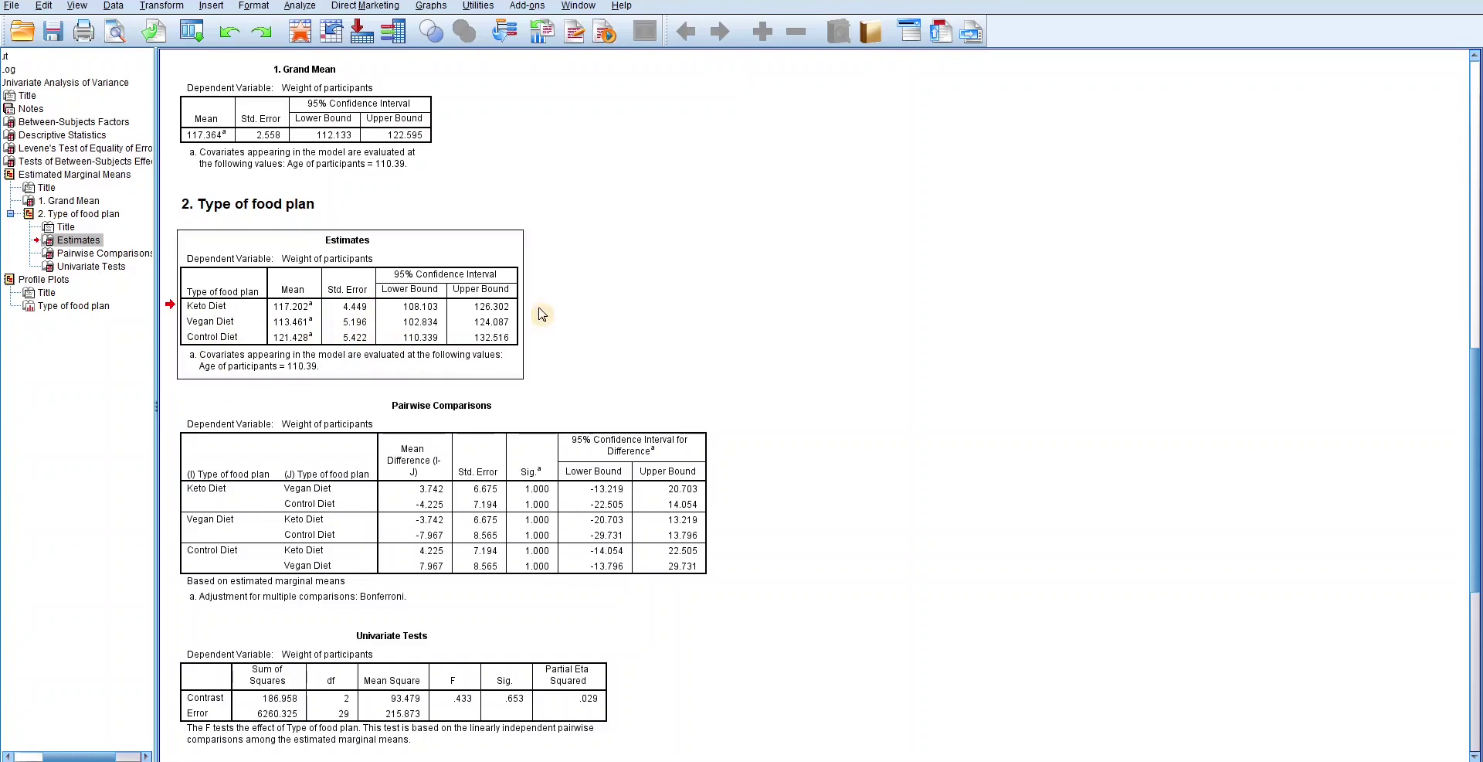
Step: Select the Bonferroni Pairwise Comparisons table, then scroll back up to Tests of Between-Subjects Effects
left_click(429, 423)
scroll(487, 481, "down", 2)
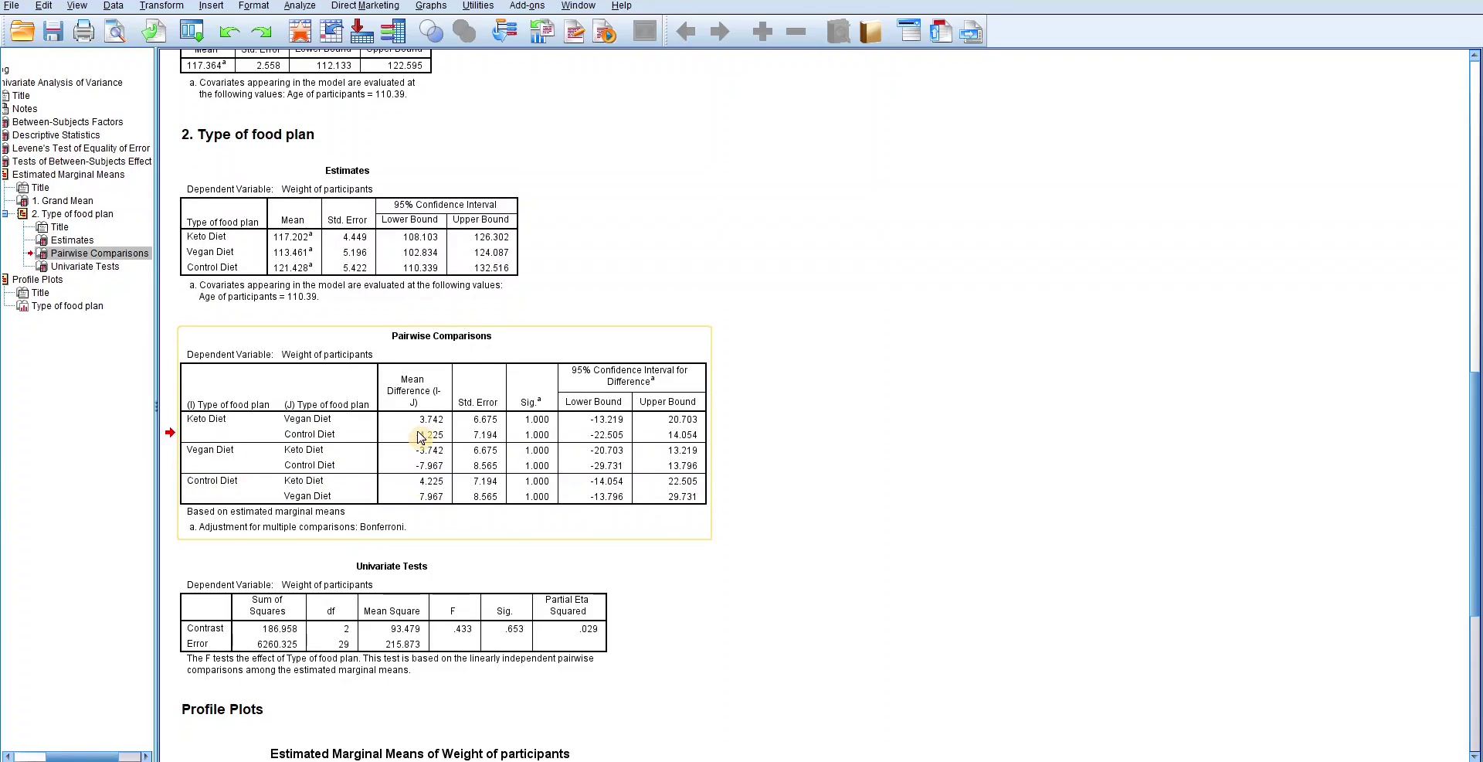
scroll(469, 357, "up", 2)
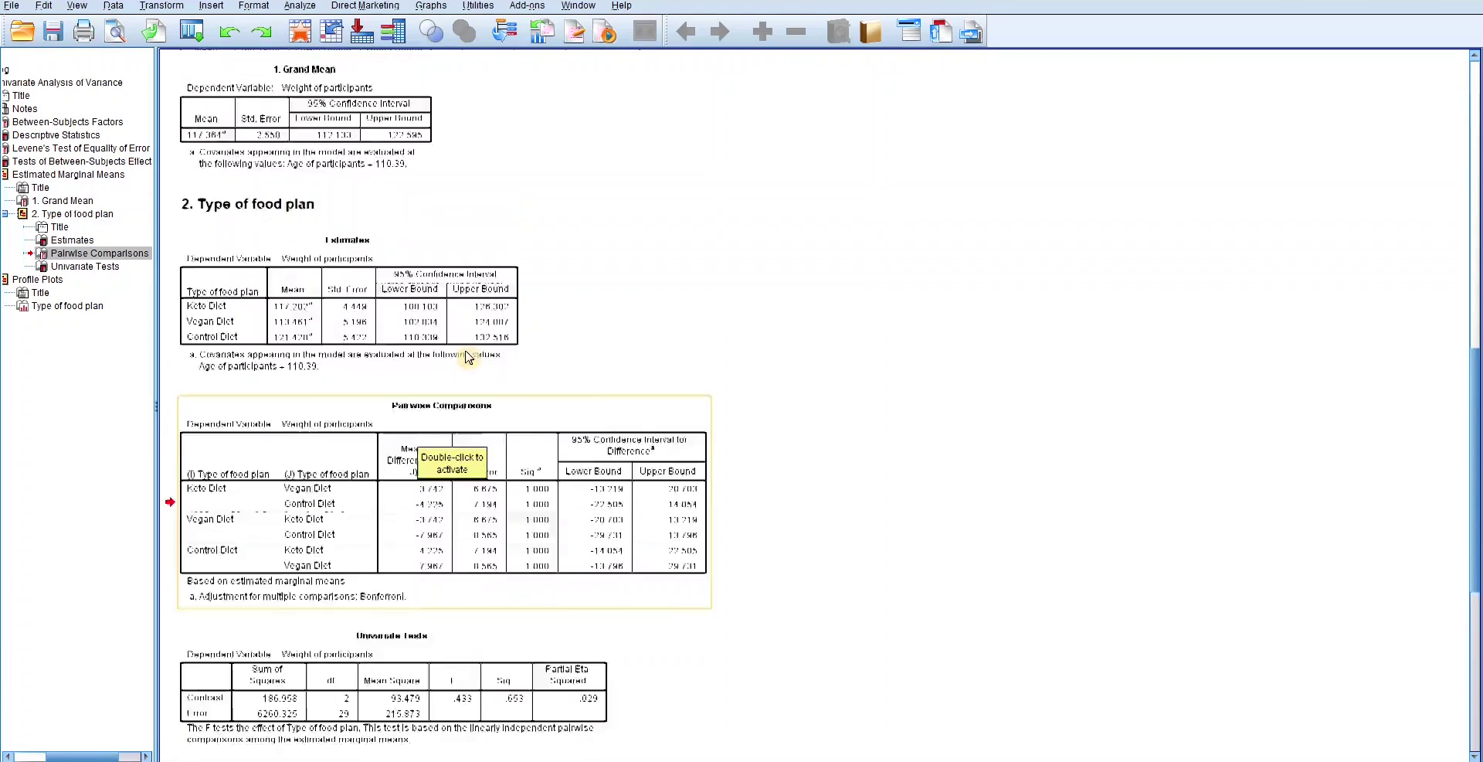
scroll(469, 357, "up", 10)
scroll(469, 357, "up", 3)
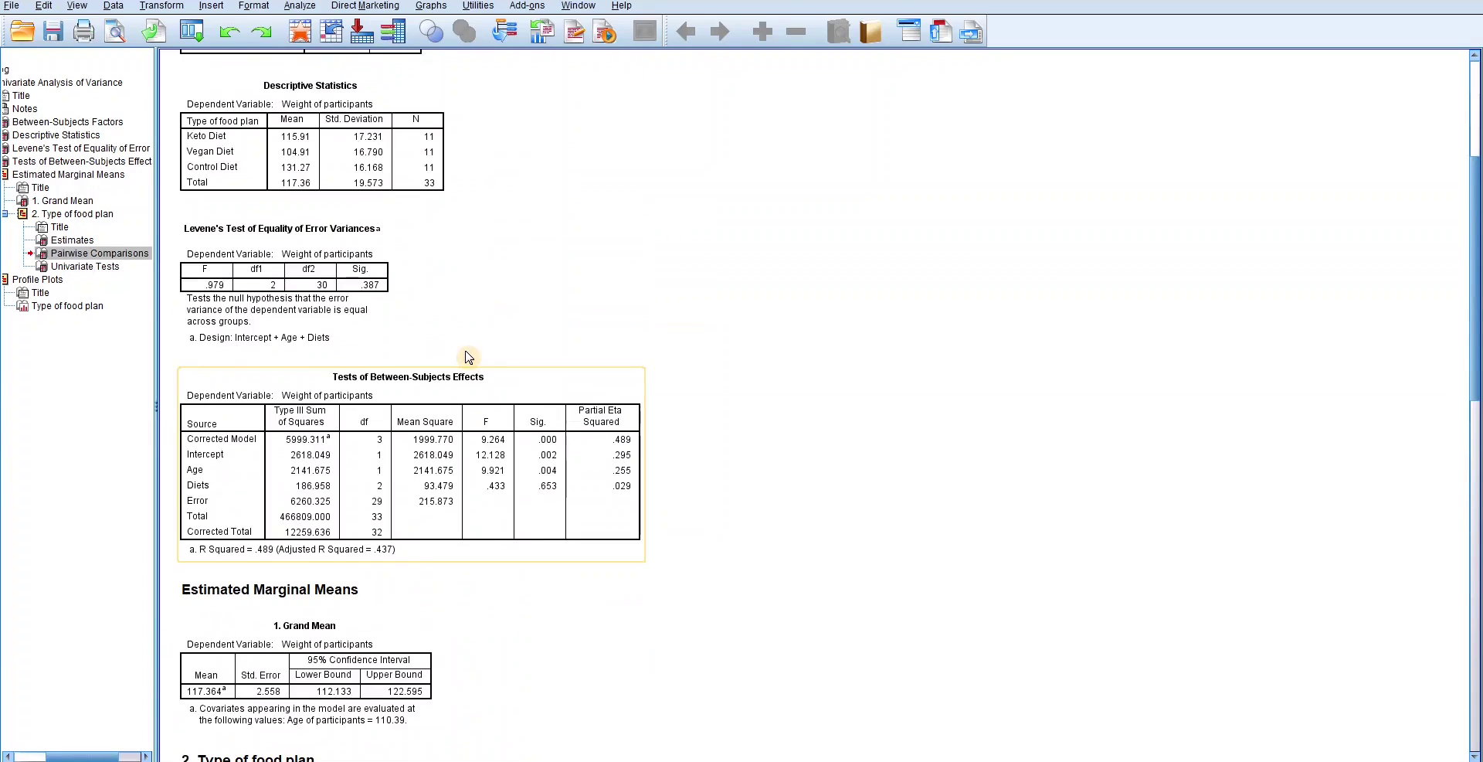
scroll(479, 359, "down", 3)
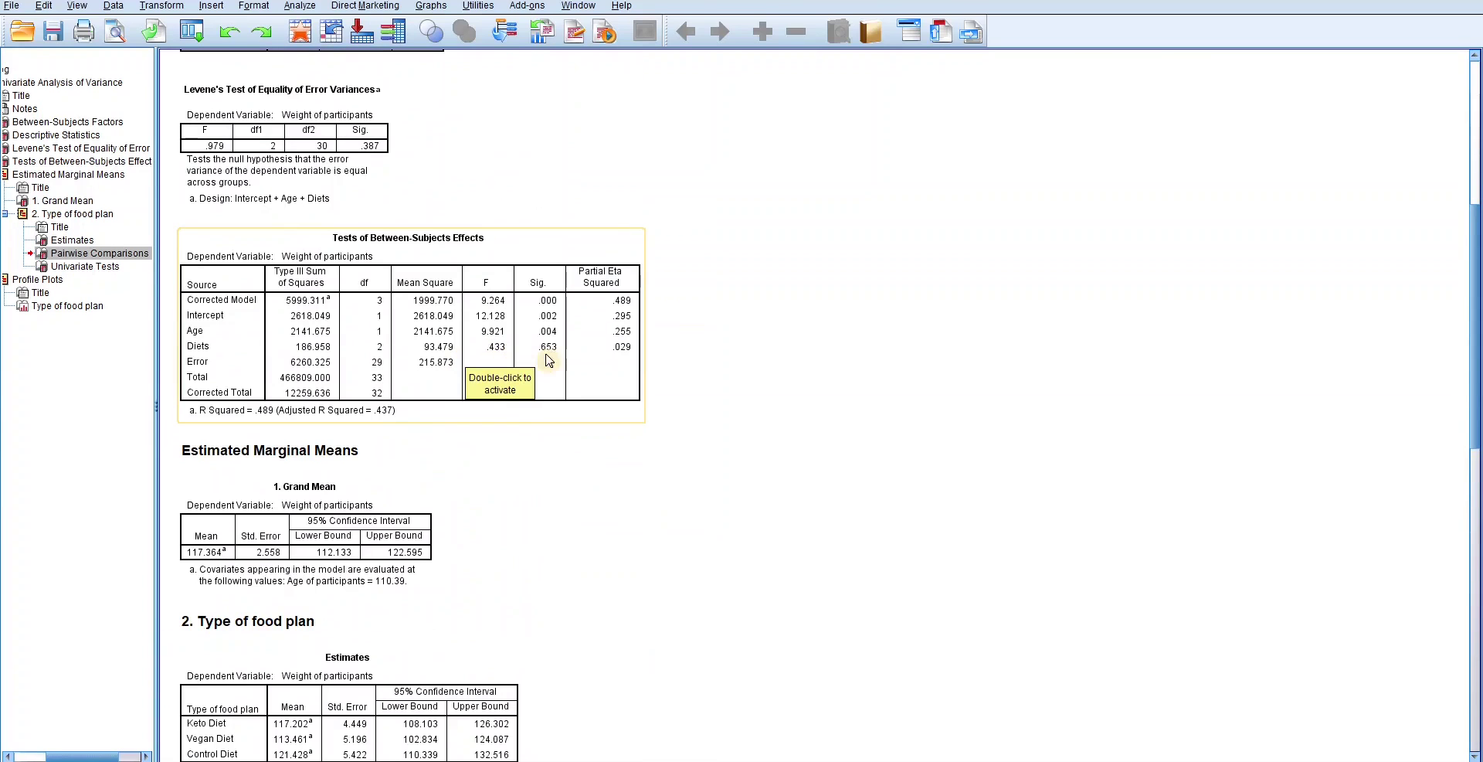
Step: Toggle selection of the Pairwise Comparisons table on and off while reviewing its rows
scroll(556, 371, "down", 17)
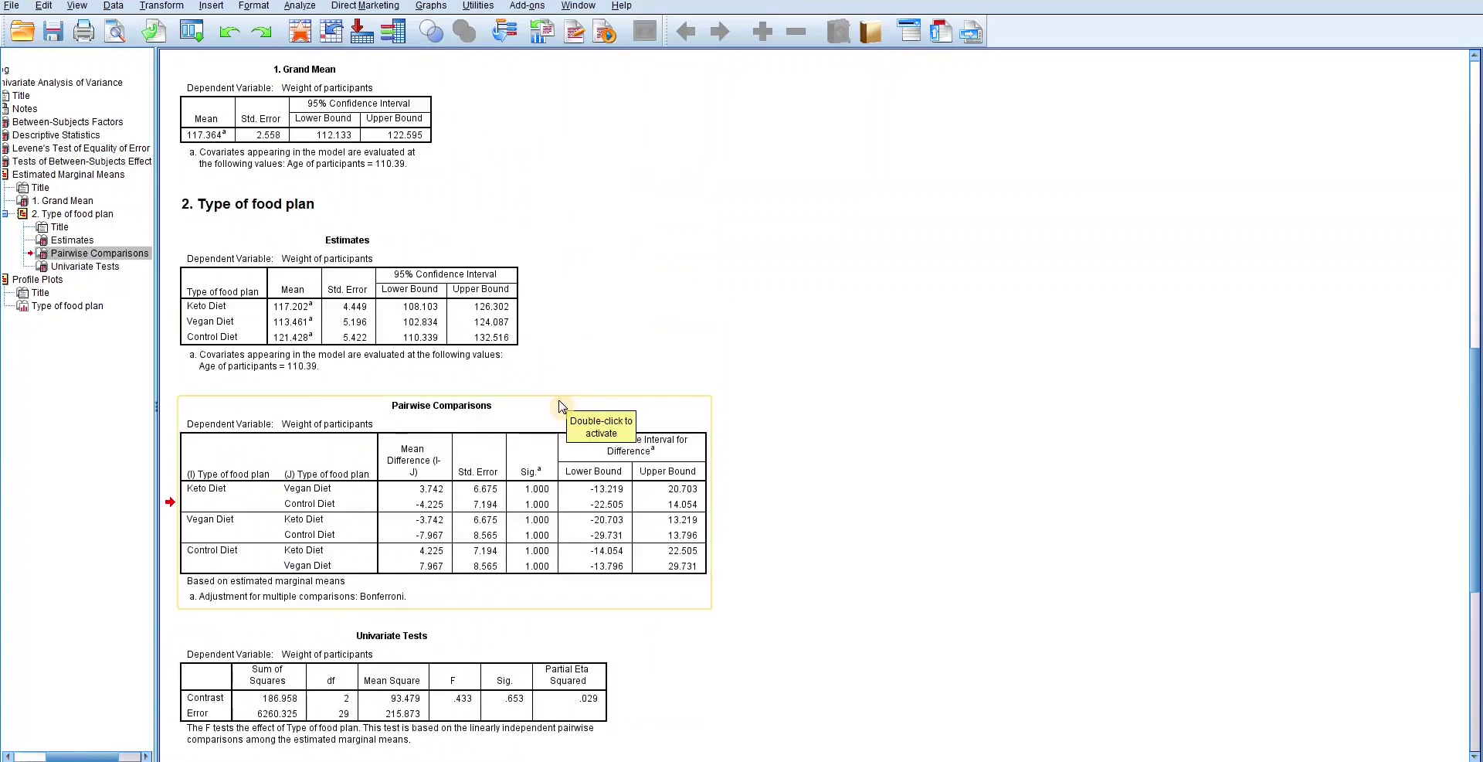
scroll(561, 407, "up", 3)
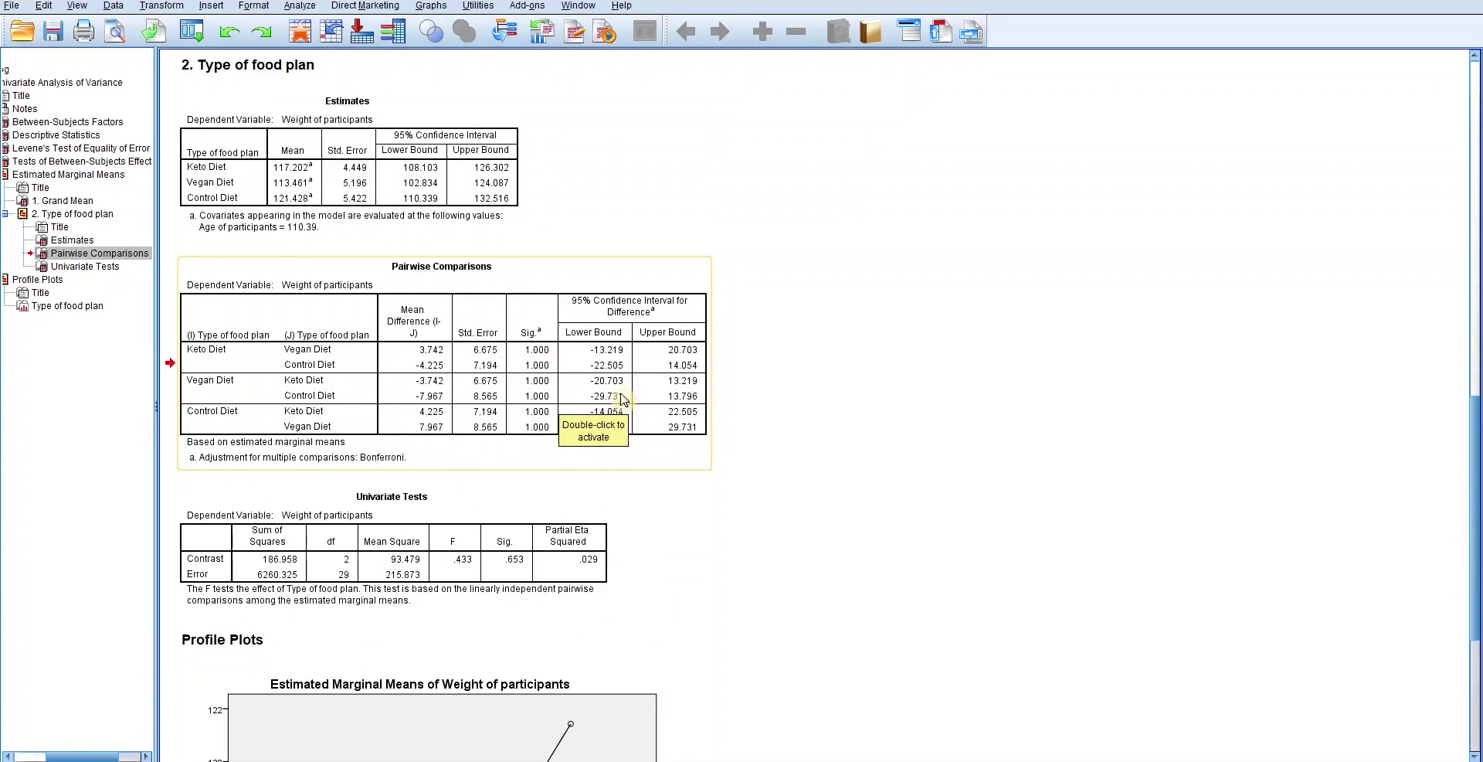
left_click(800, 395)
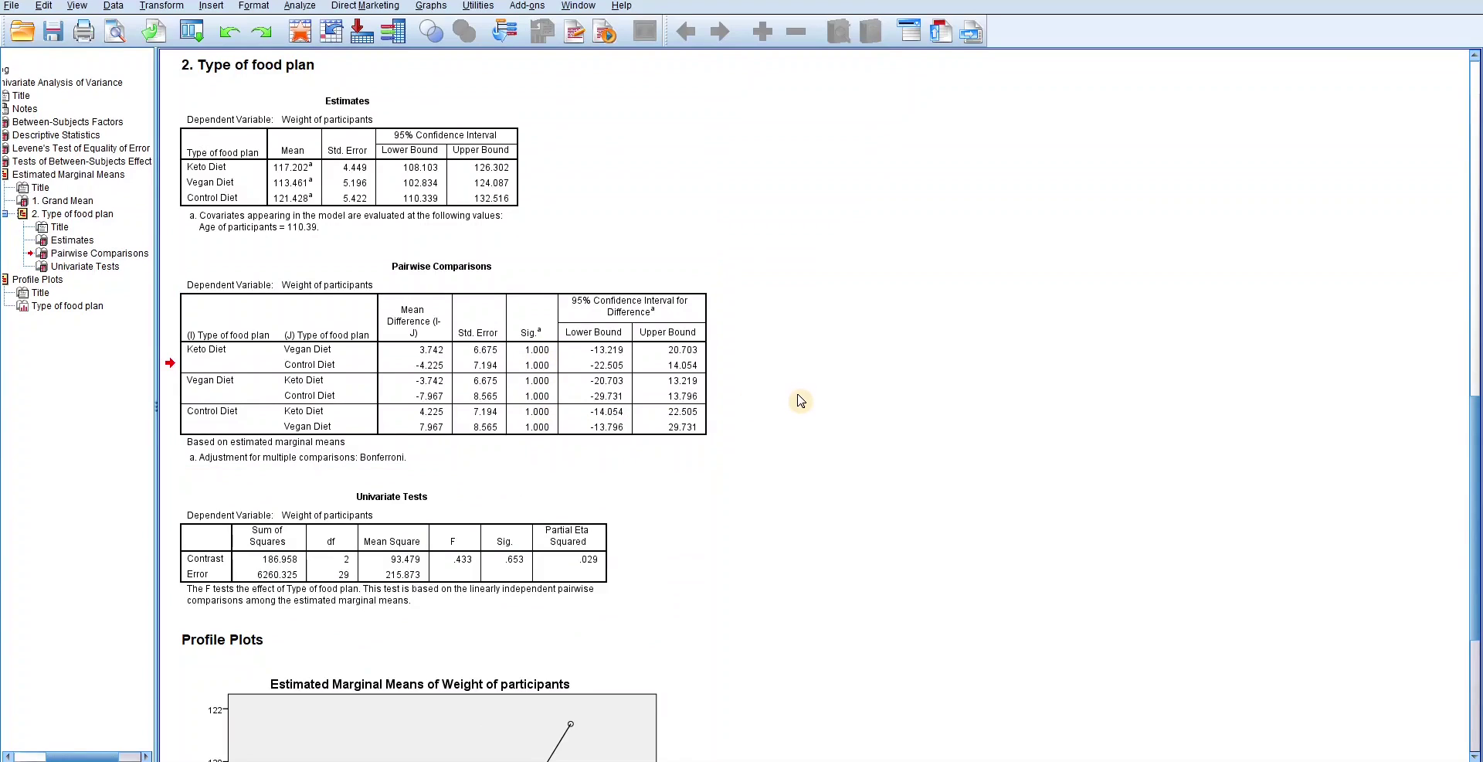
left_click(420, 408)
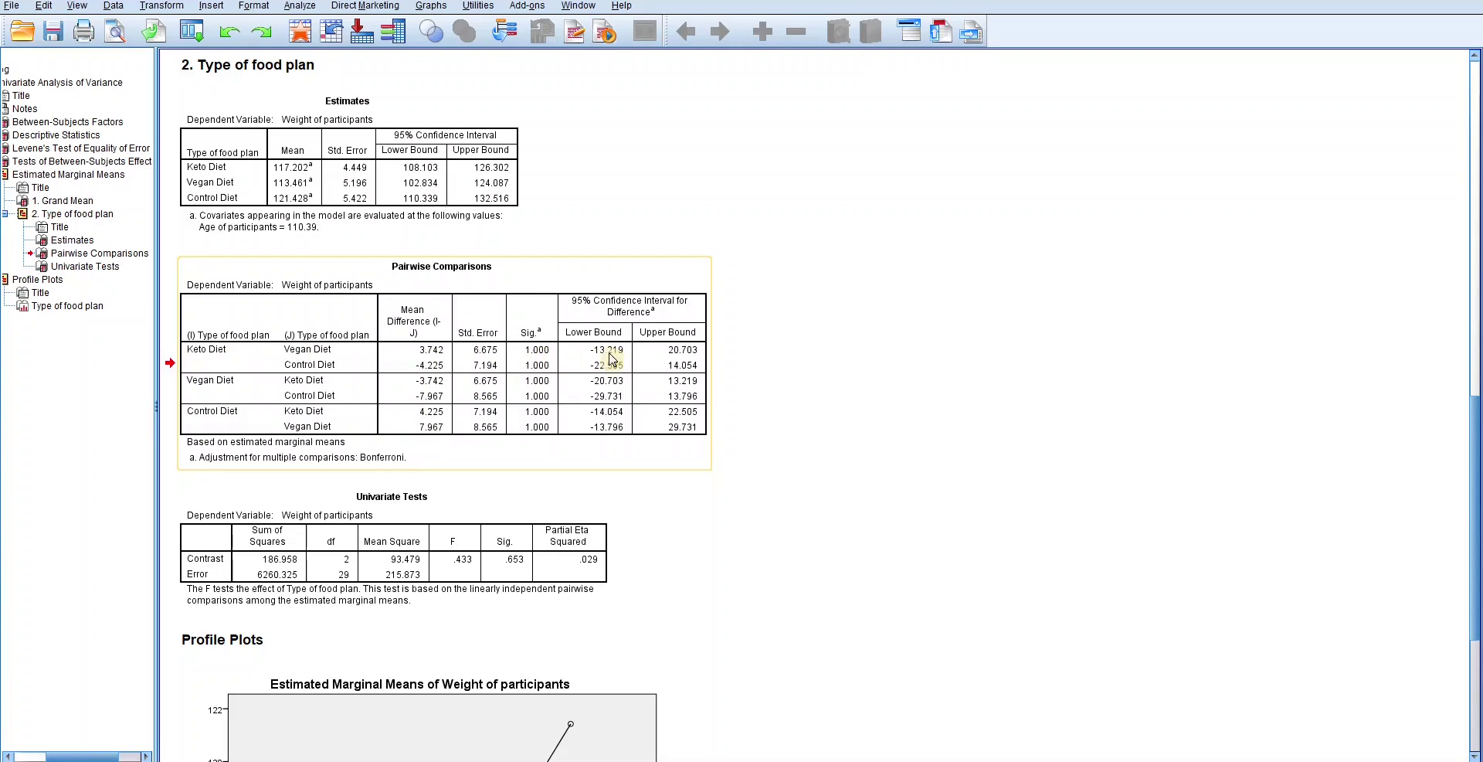
left_click(750, 357)
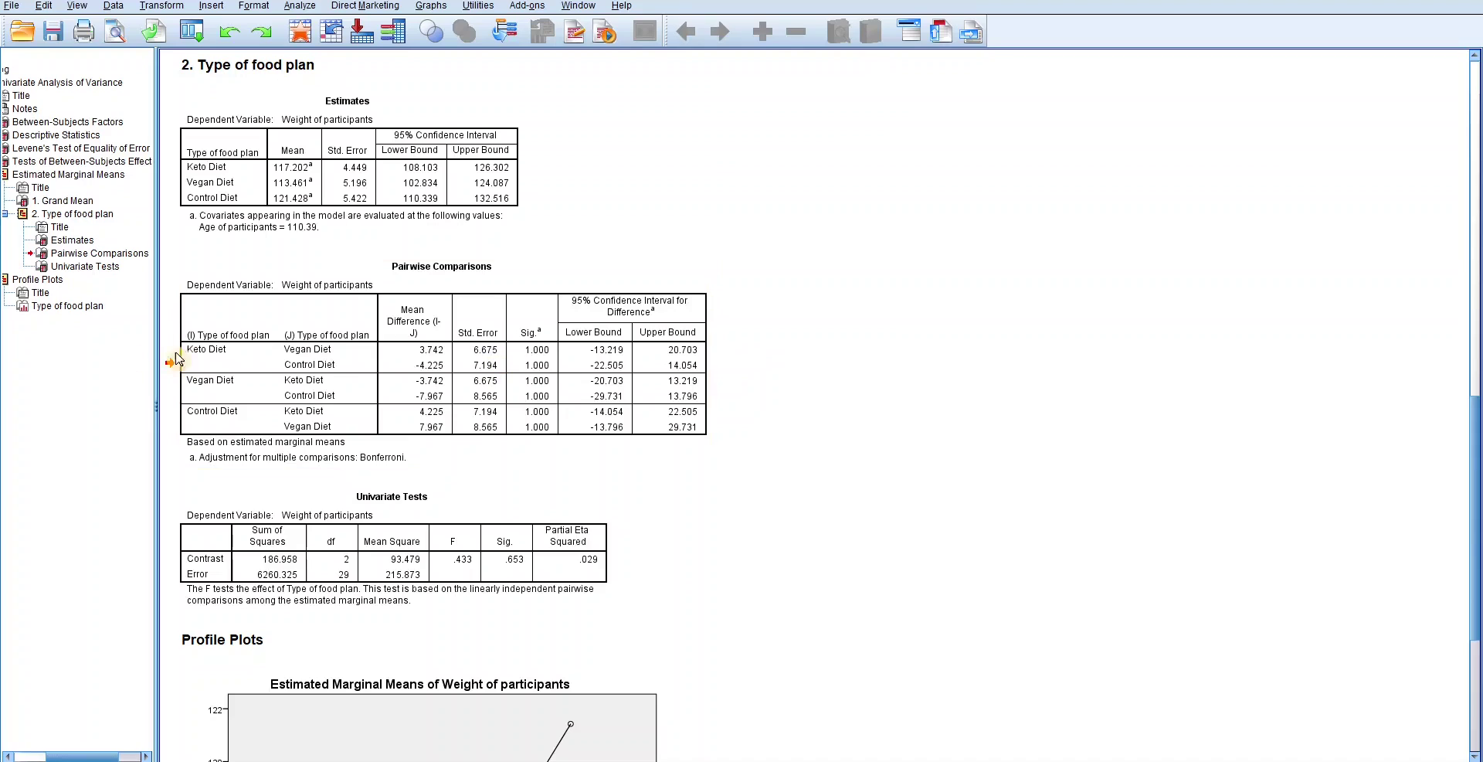
left_click(200, 357)
Step: Select the profile plot of estimated marginal weight by food plan, then scroll back to the estimates
scroll(543, 534, "down", 4)
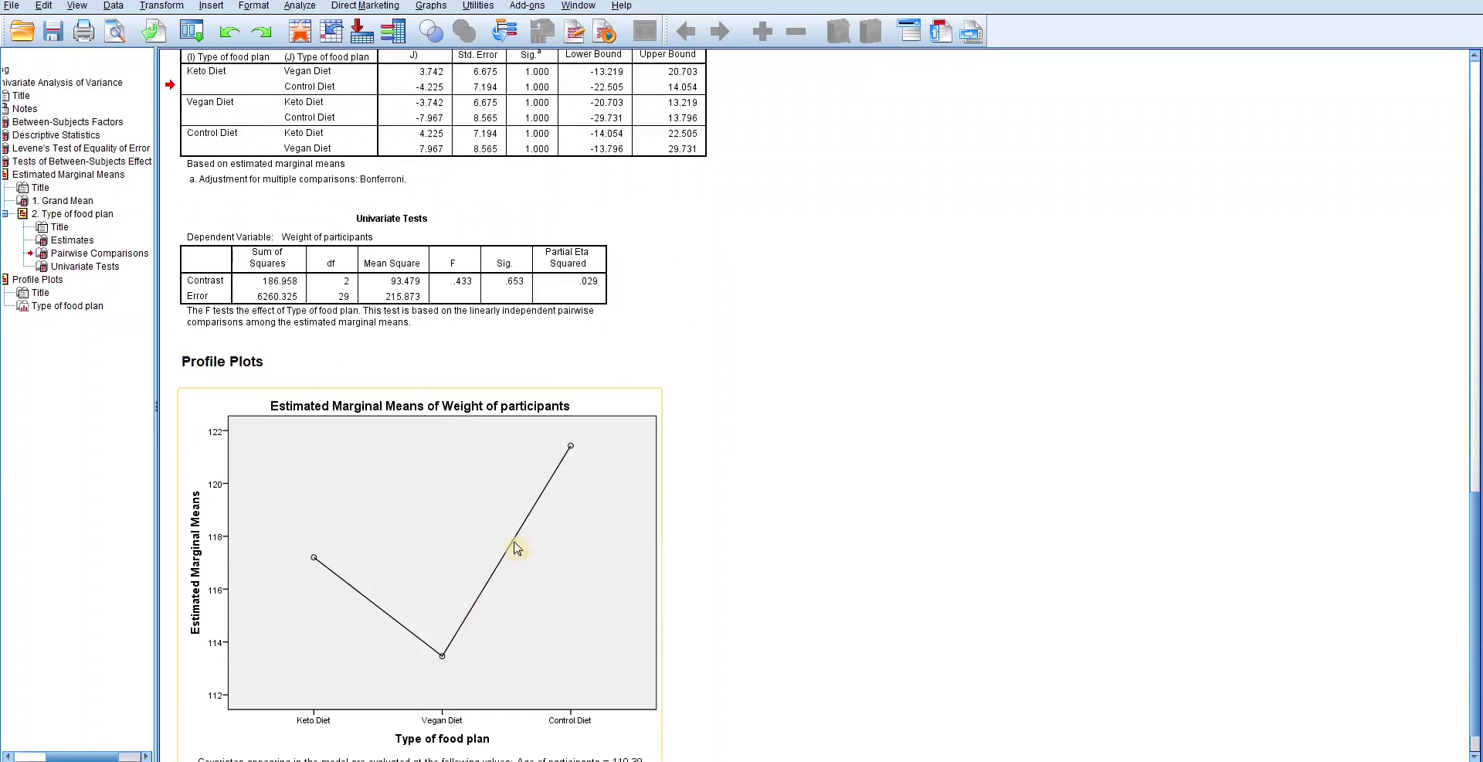
left_click(530, 543)
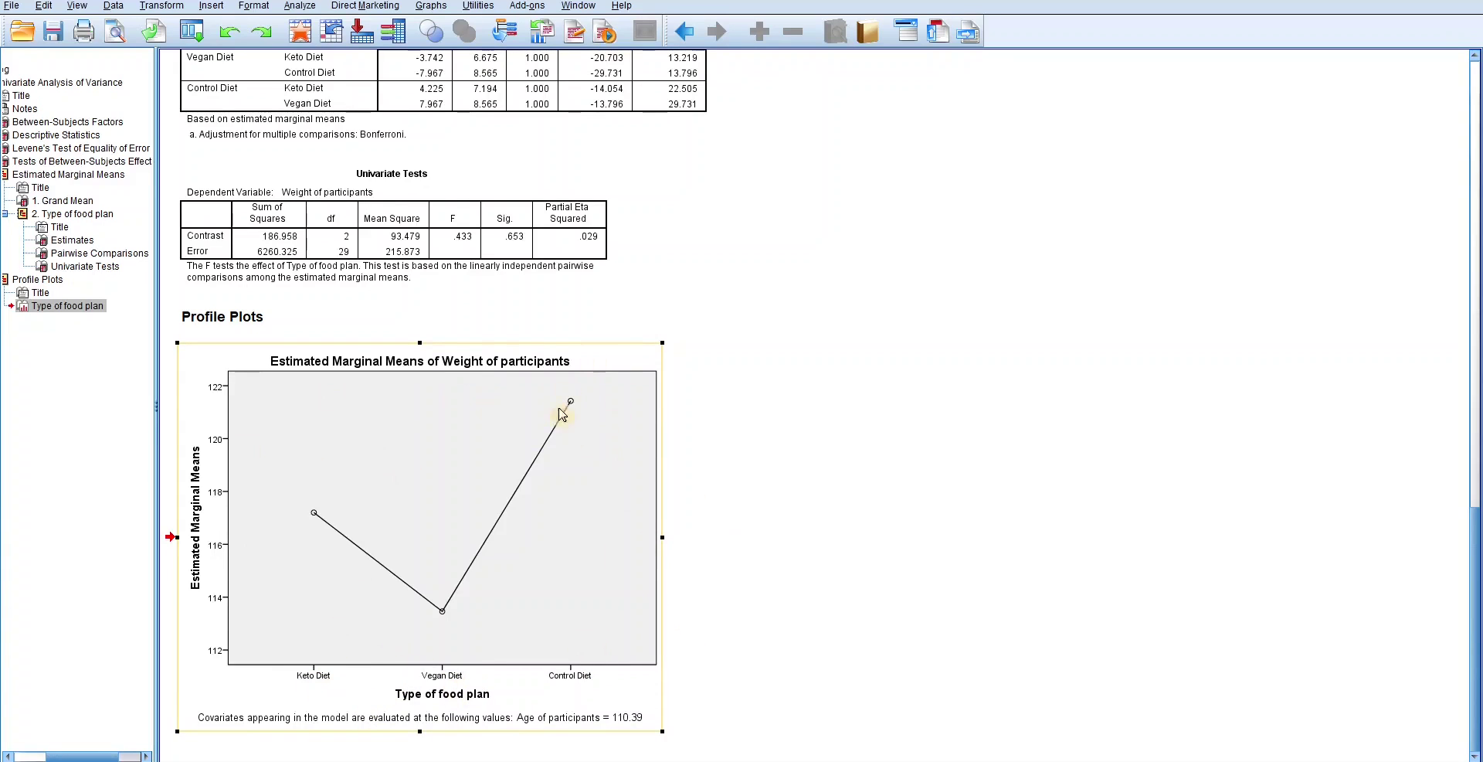
scroll(628, 572, "up", 10)
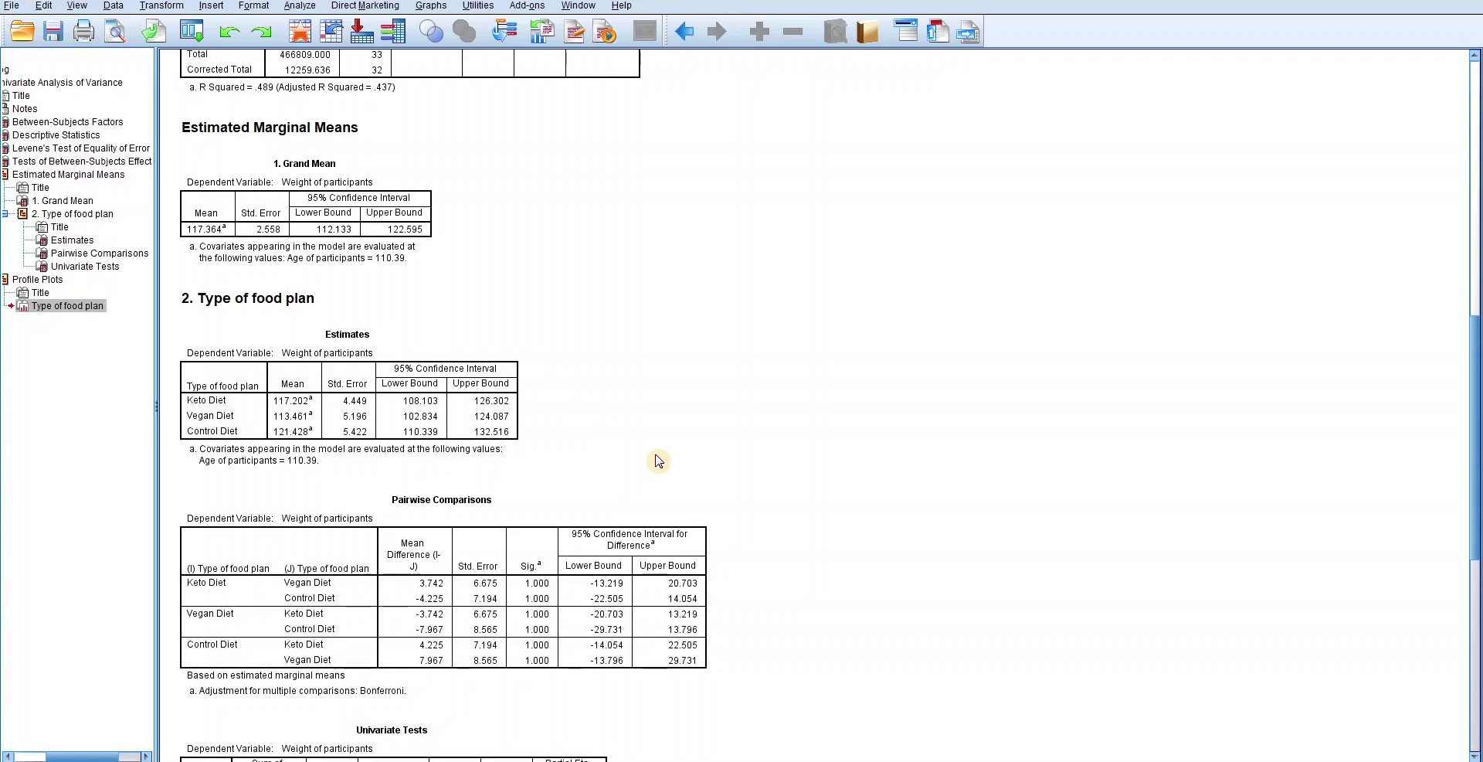
Step: Scroll through the ANCOVA tables, including Univariate Tests for food plan (186.958 on 2 df, error 6260.325 on 29)
scroll(658, 461, "up", 1)
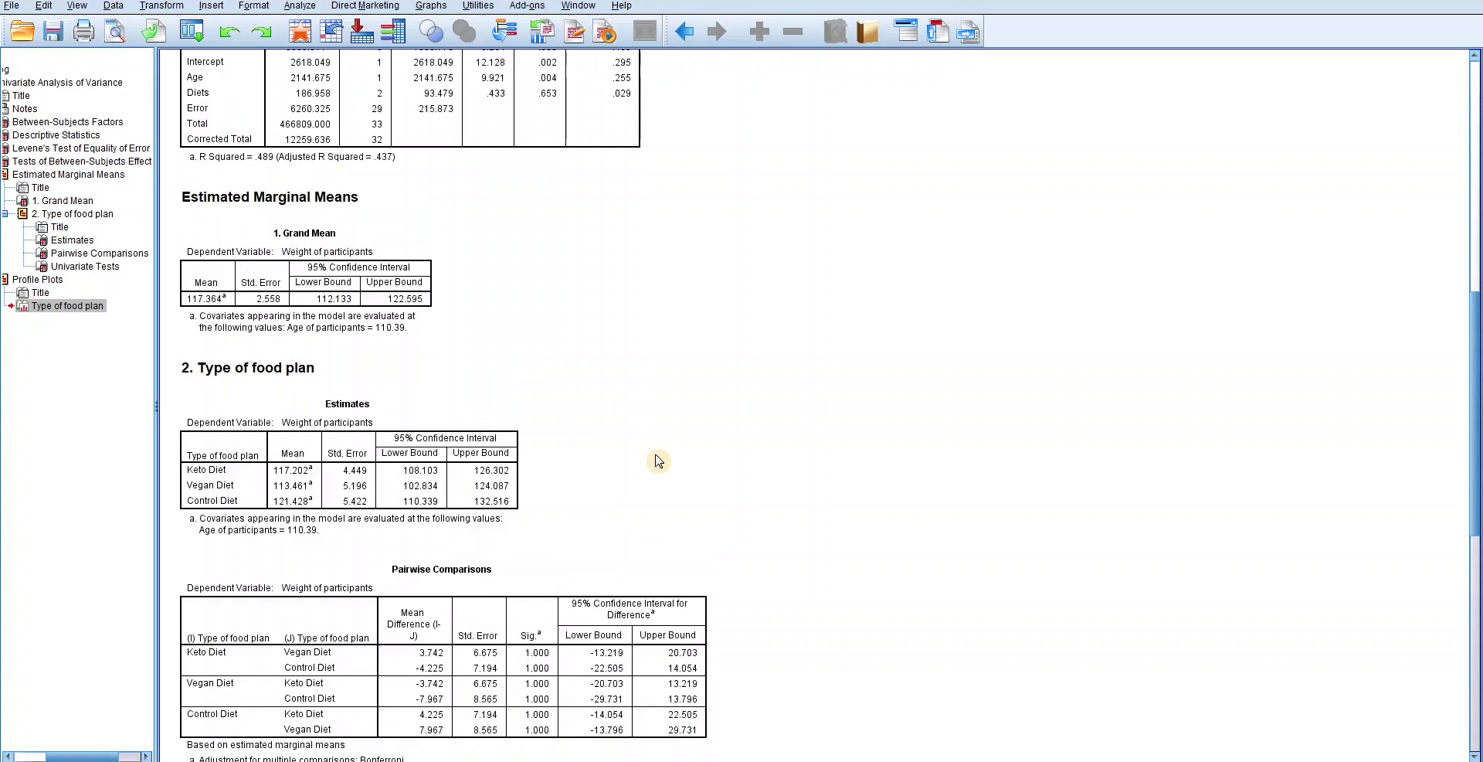
scroll(658, 461, "up", 1)
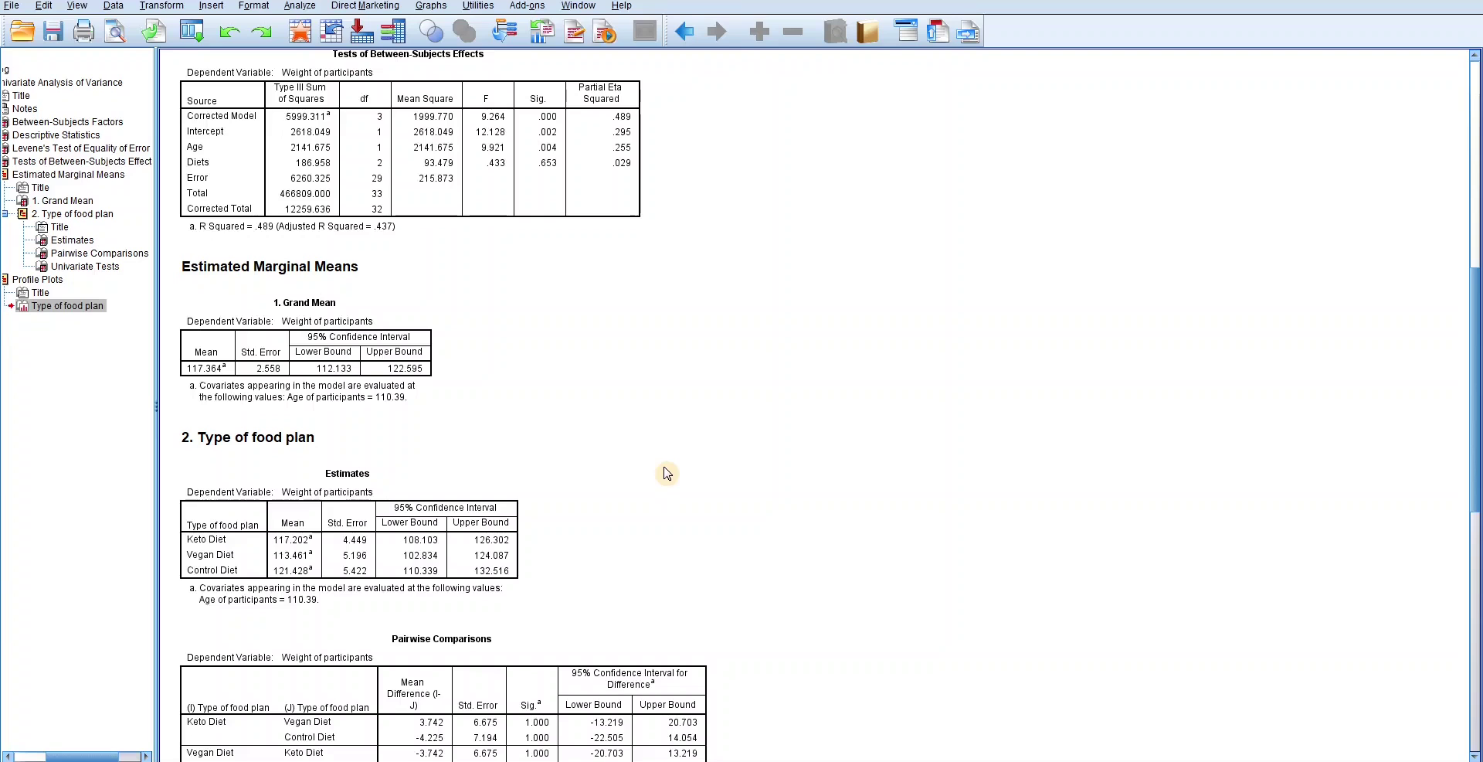
scroll(681, 482, "up", 5)
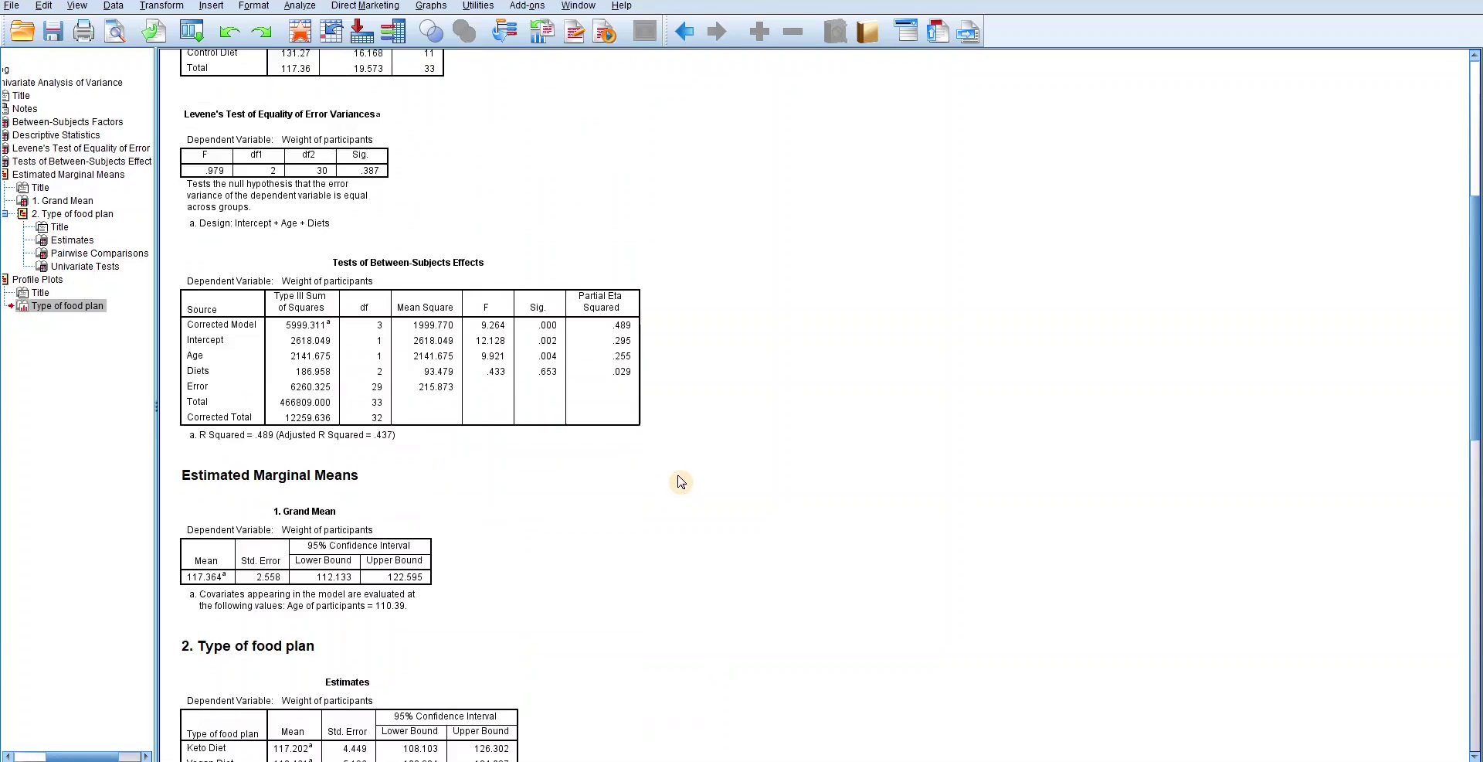
scroll(681, 482, "up", 1)
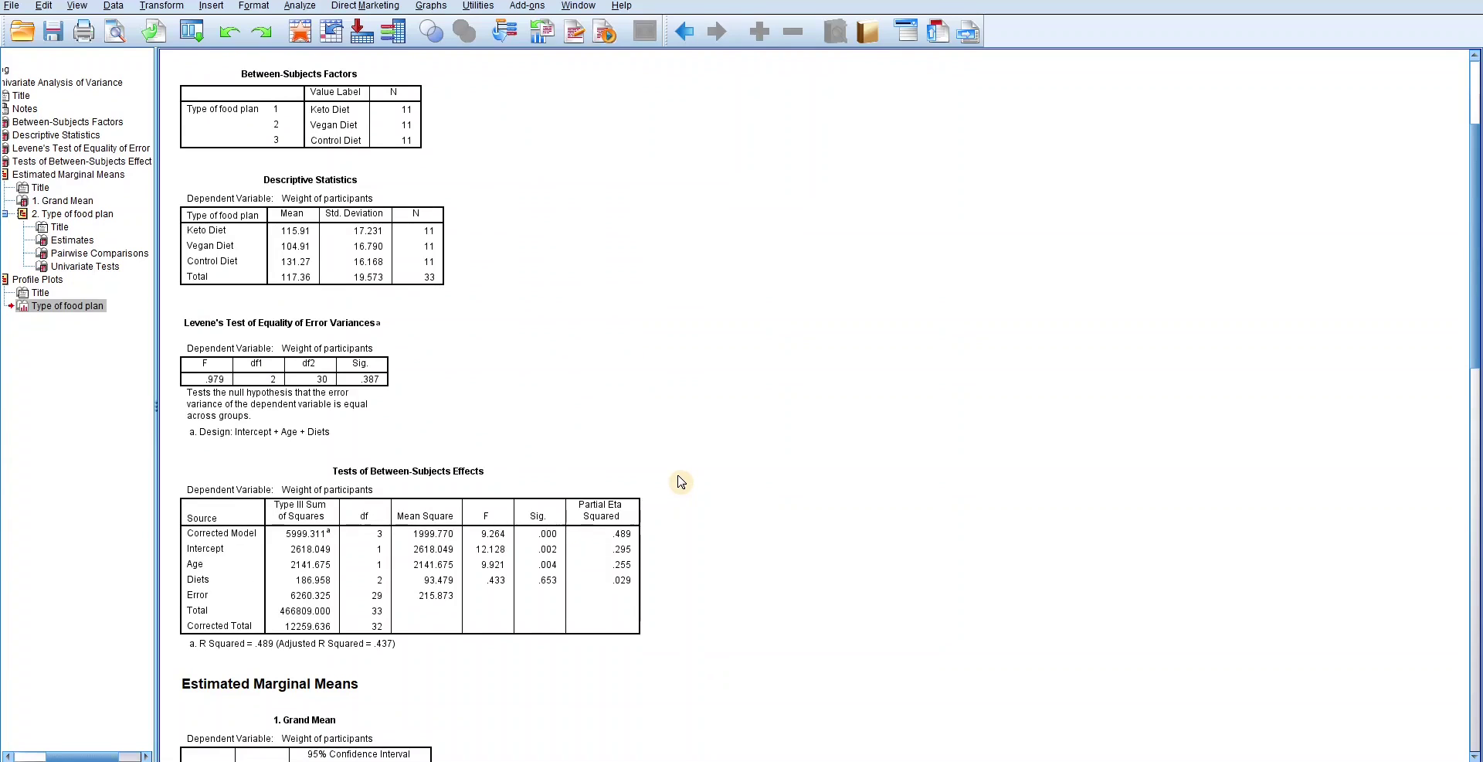
scroll(681, 482, "down", 2)
scroll(681, 482, "down", 2)
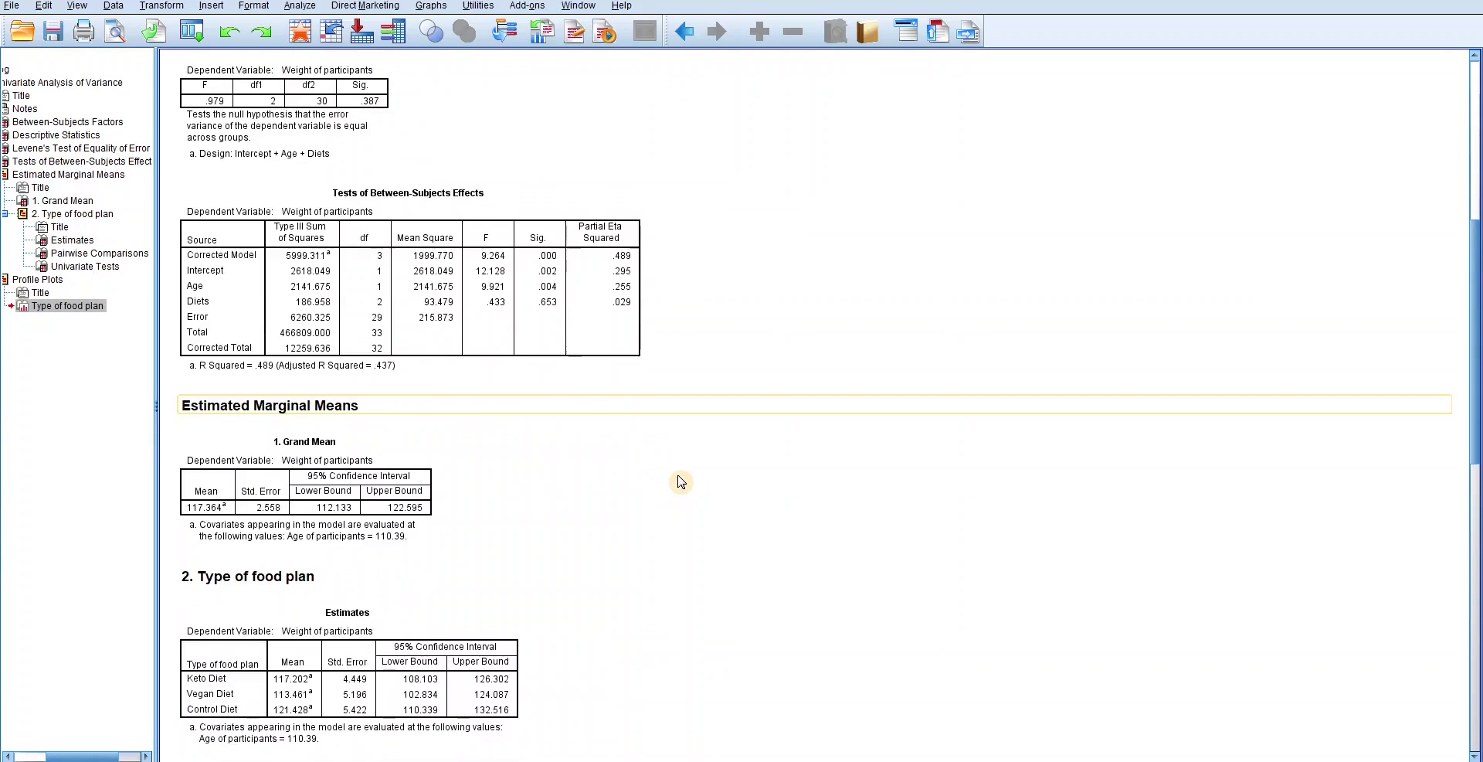
scroll(681, 482, "down", 4)
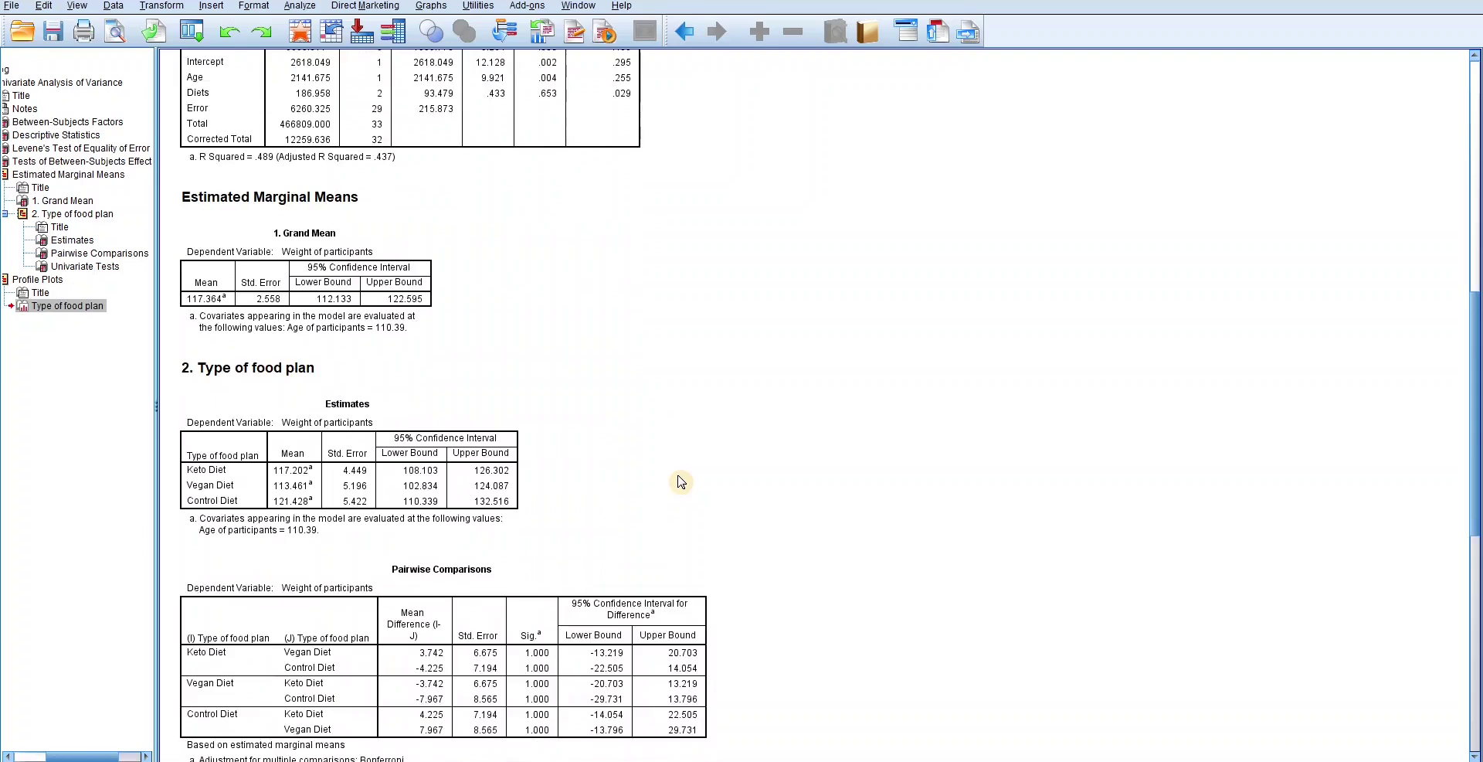
scroll(681, 482, "down", 4)
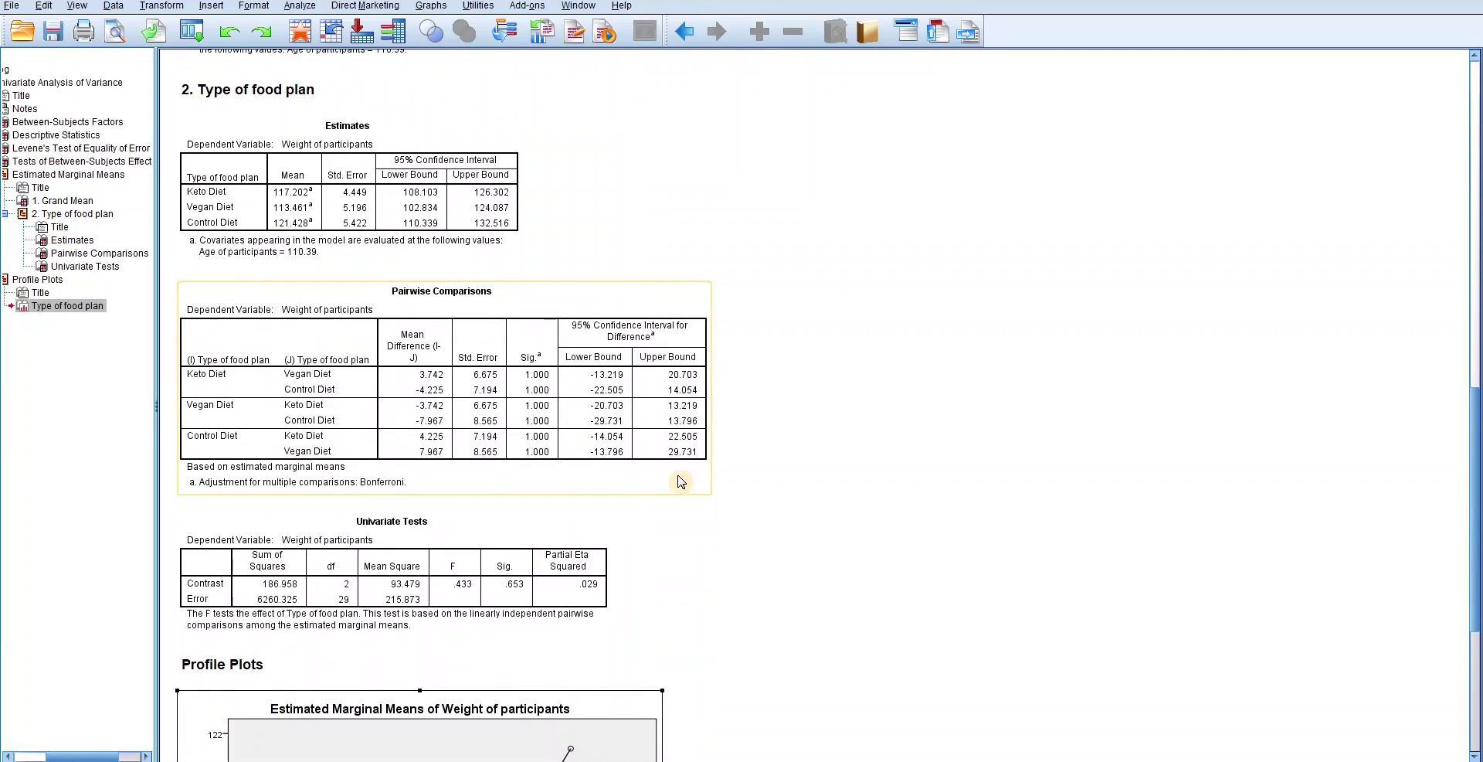
scroll(680, 482, "down", 1)
scroll(681, 482, "down", 3)
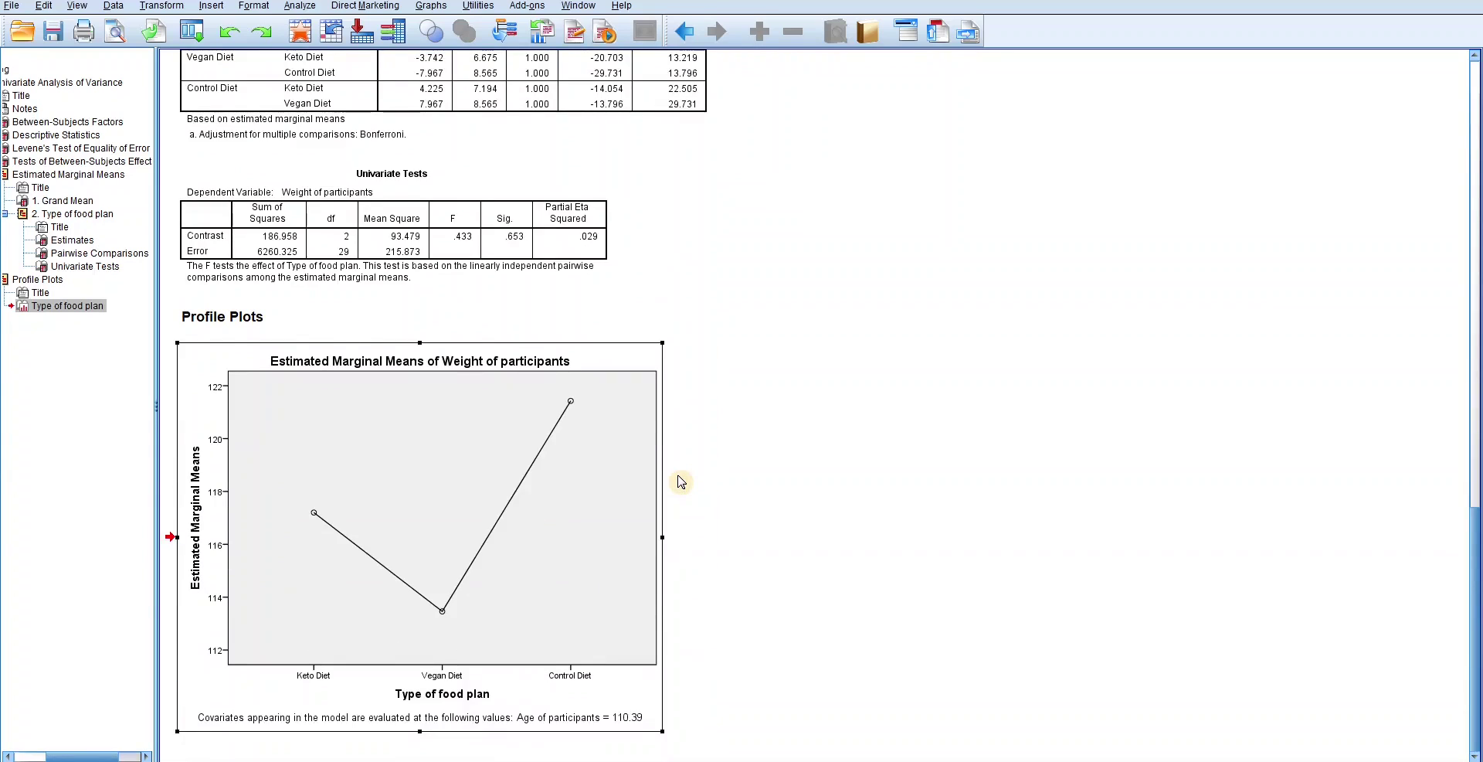
Step: Scroll back up, then down to the Profile Plots chart of estimated marginal mean weight by food plan
scroll(681, 482, "up", 6)
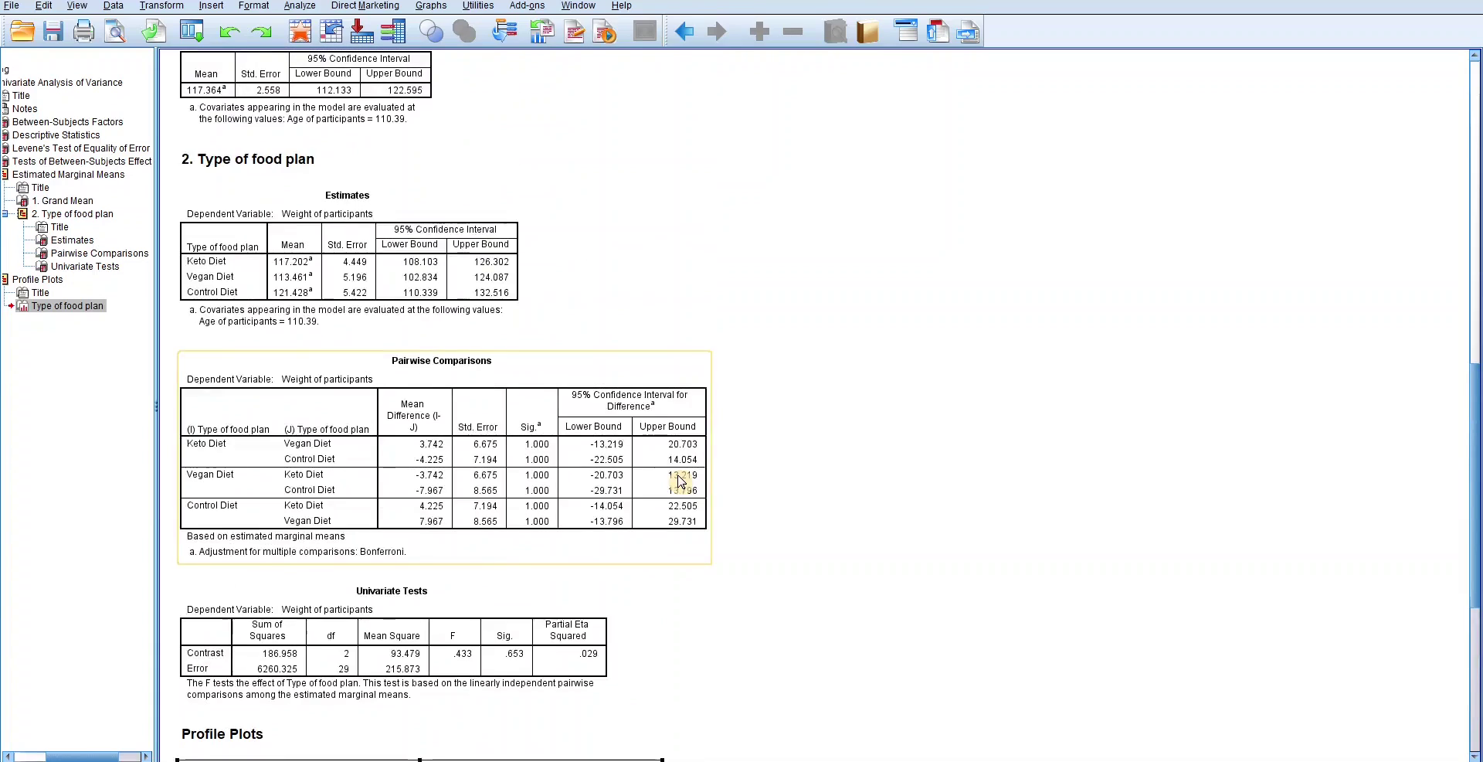
scroll(680, 482, "up", 5)
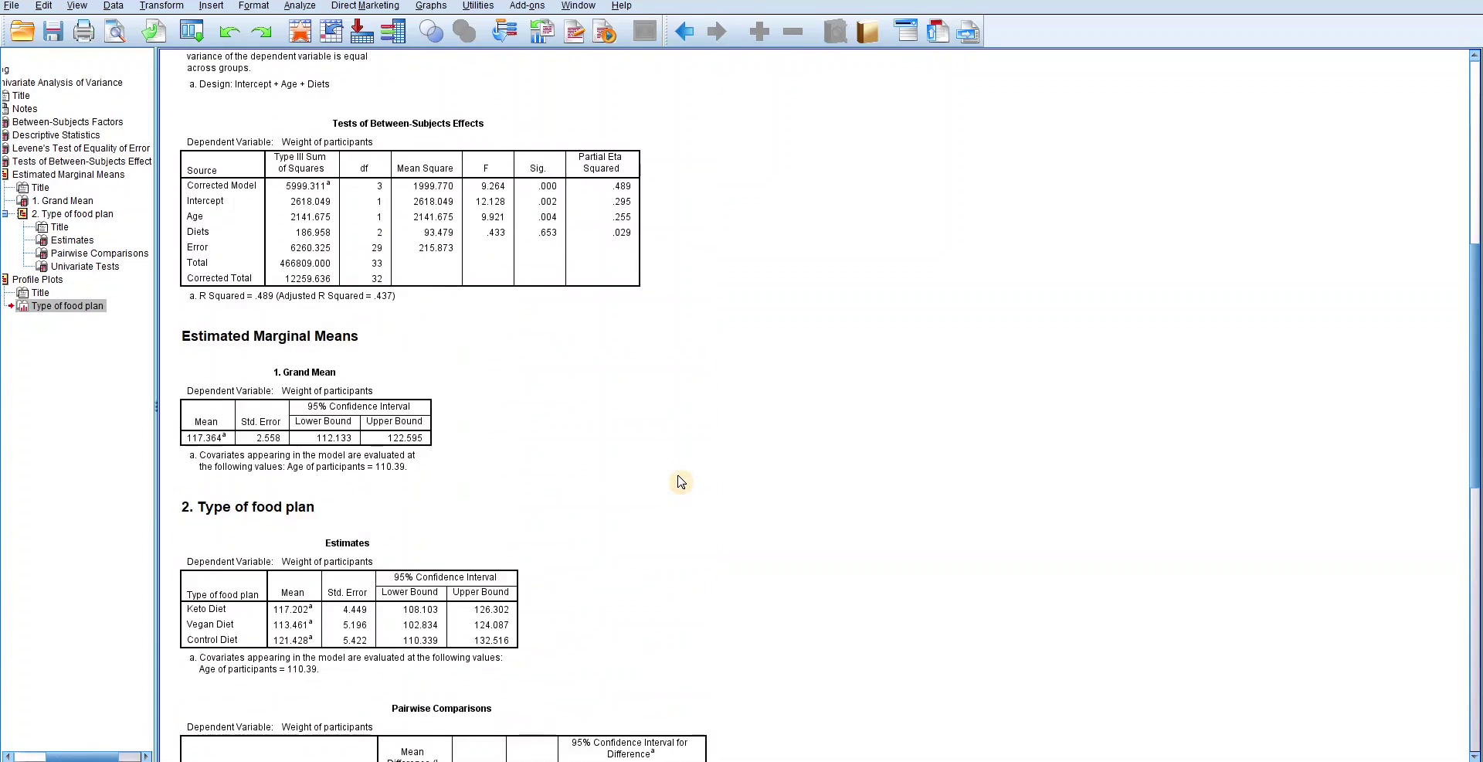
scroll(680, 483, "up", 4)
scroll(681, 482, "up", 4)
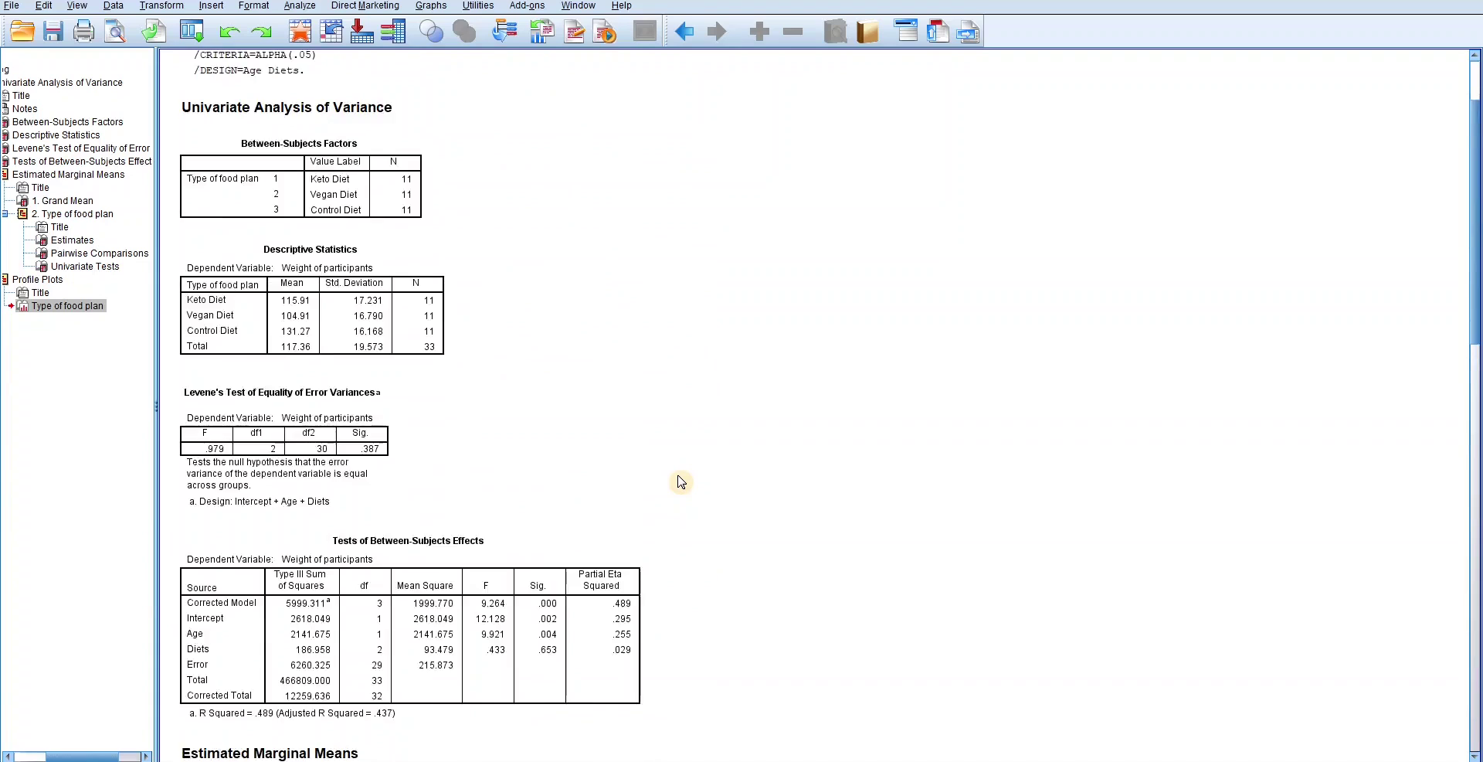
scroll(681, 482, "down", 3)
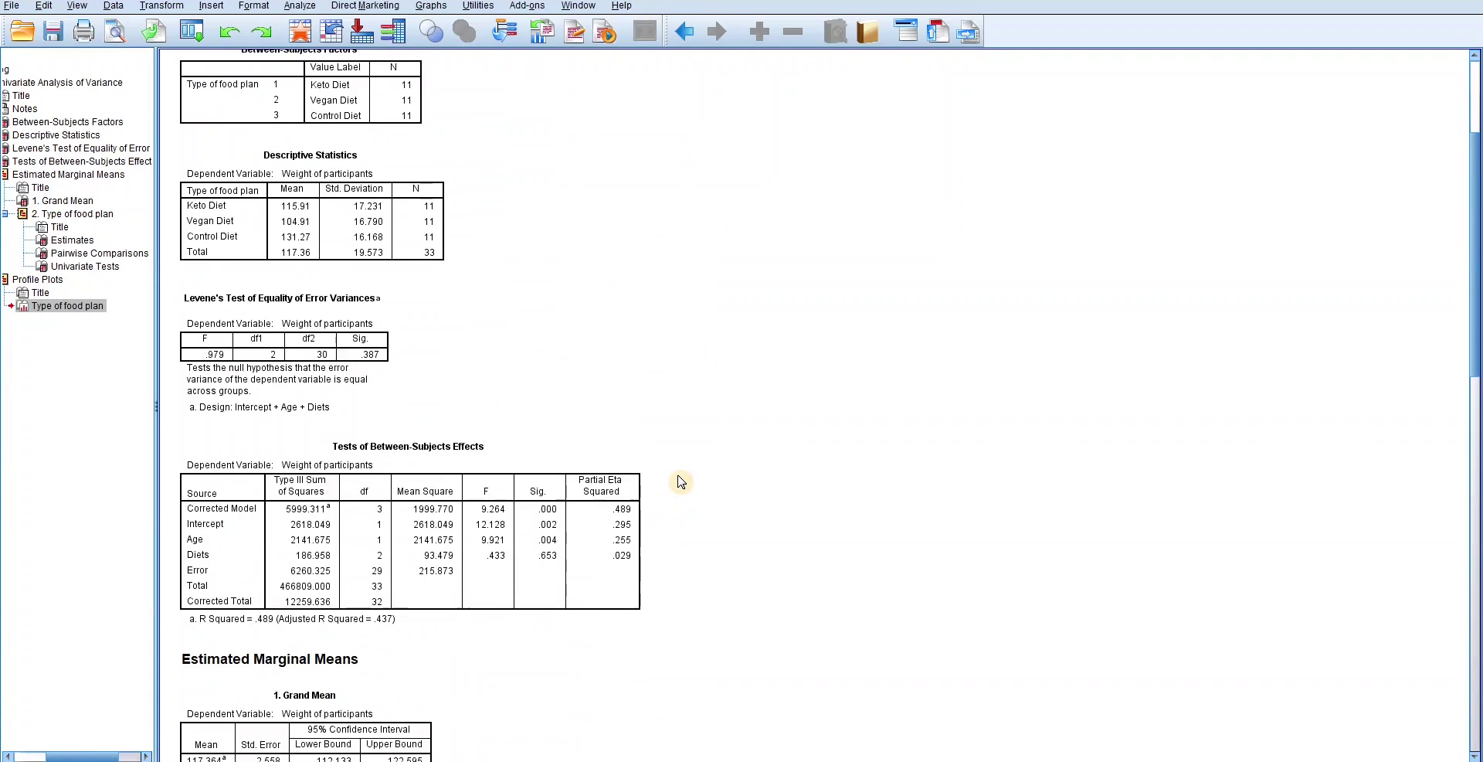
scroll(681, 482, "down", 5)
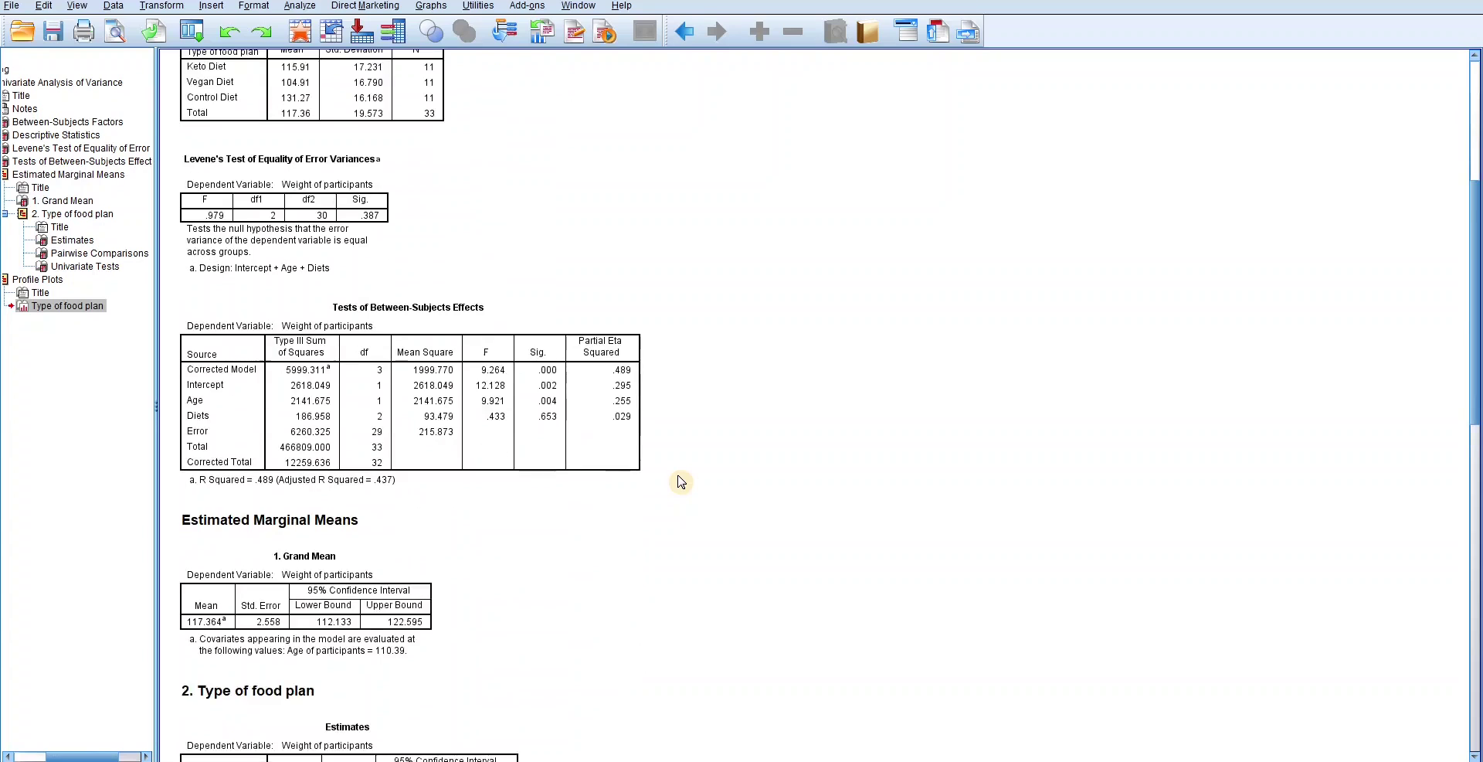
scroll(681, 482, "down", 2)
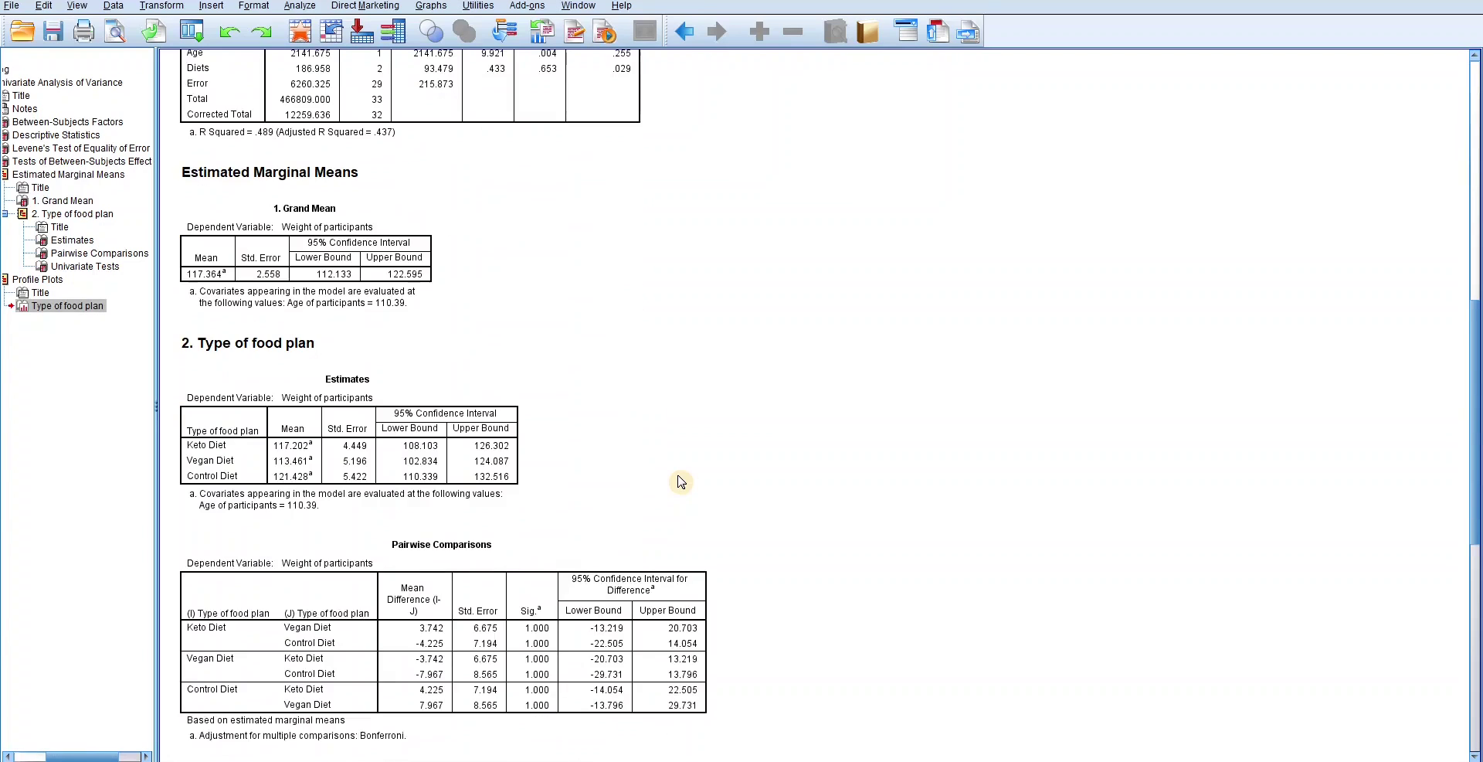
scroll(681, 482, "down", 2)
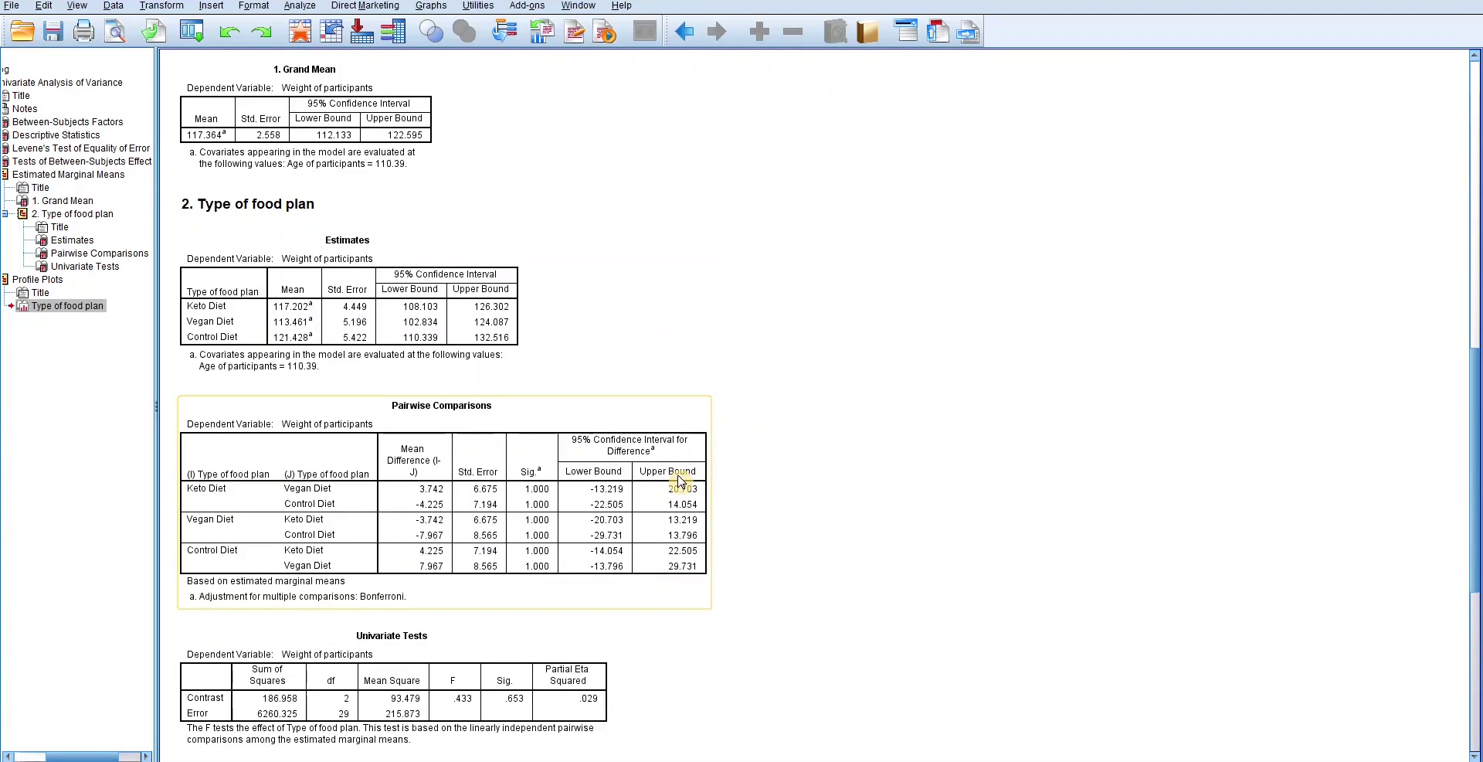
scroll(680, 482, "down", 2)
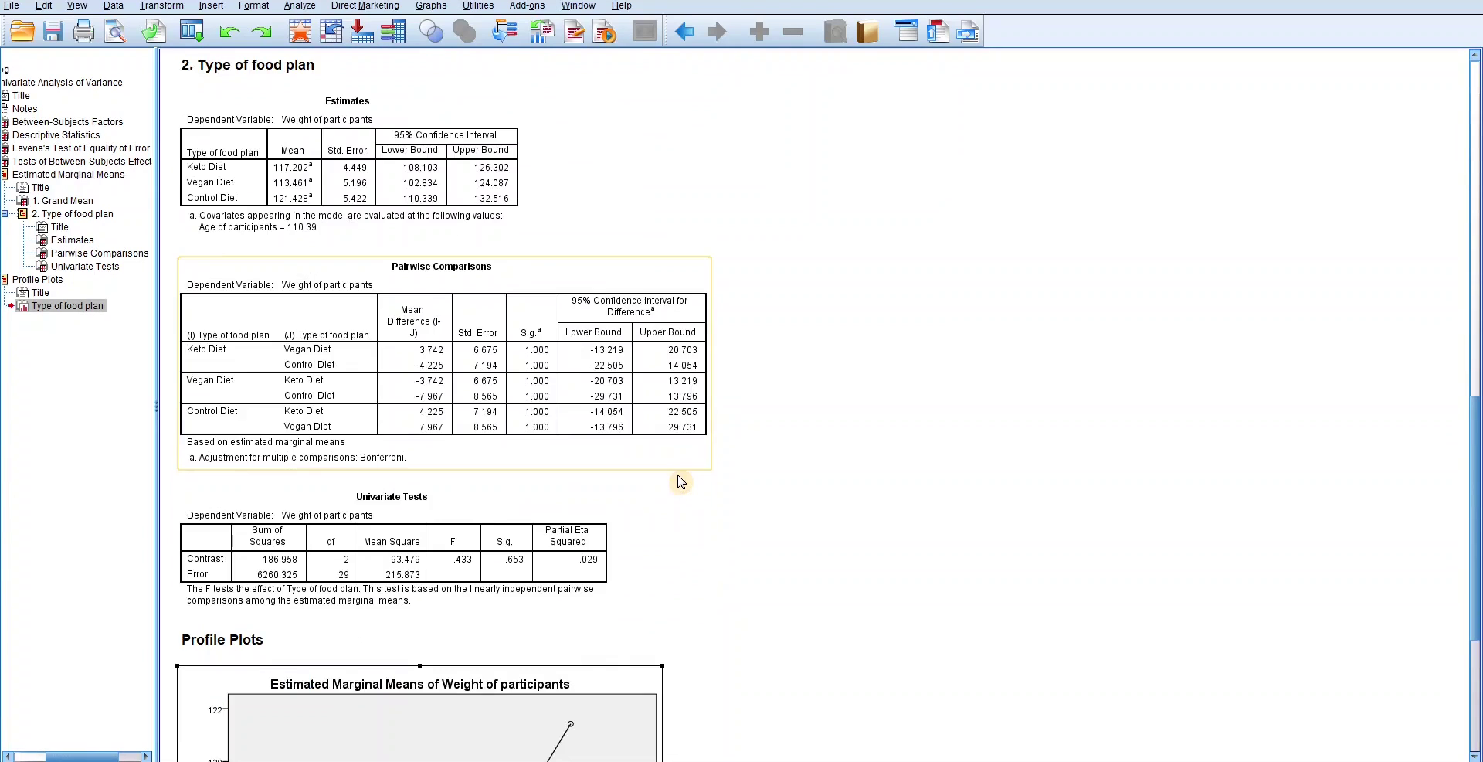
scroll(680, 482, "down", 1)
scroll(681, 482, "down", 2)
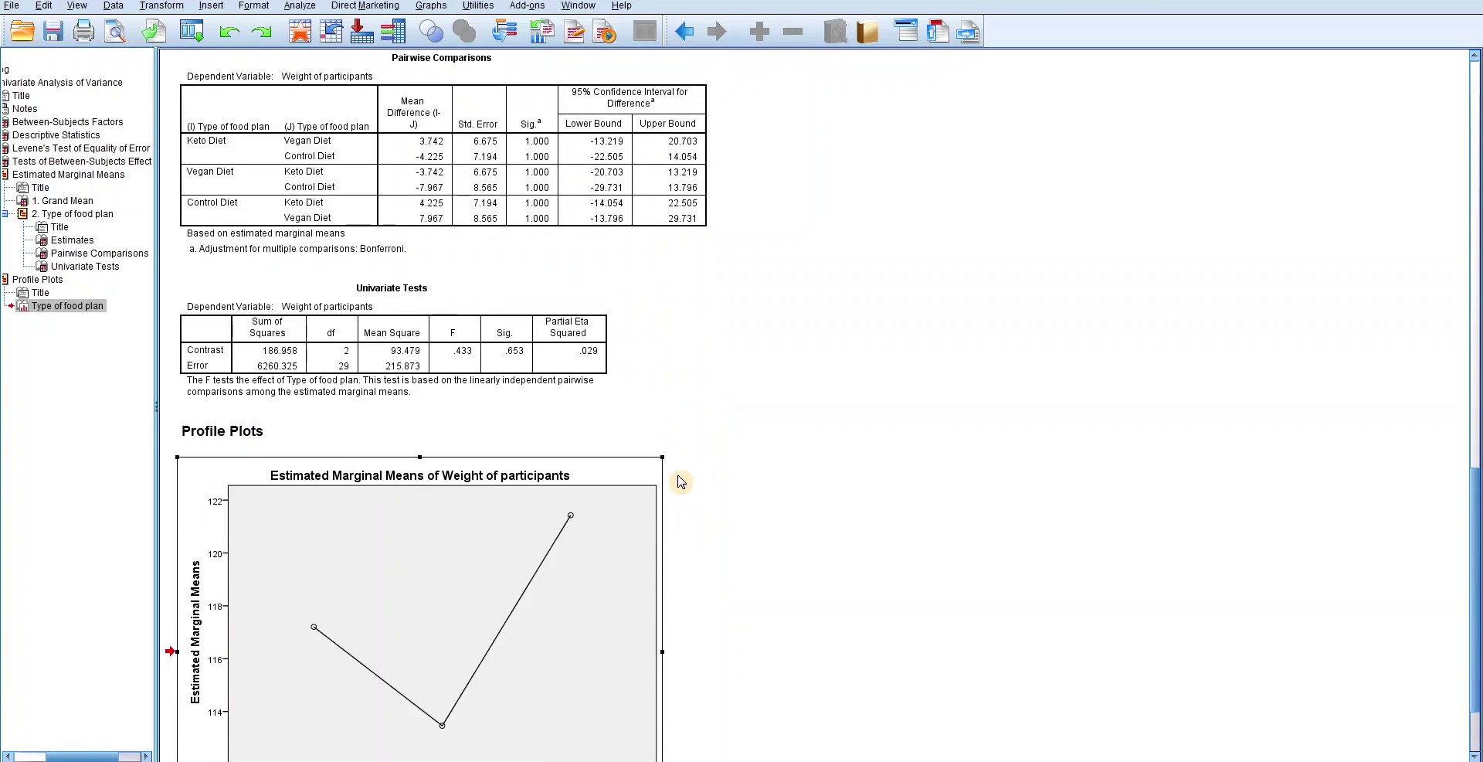
scroll(680, 482, "down", 1)
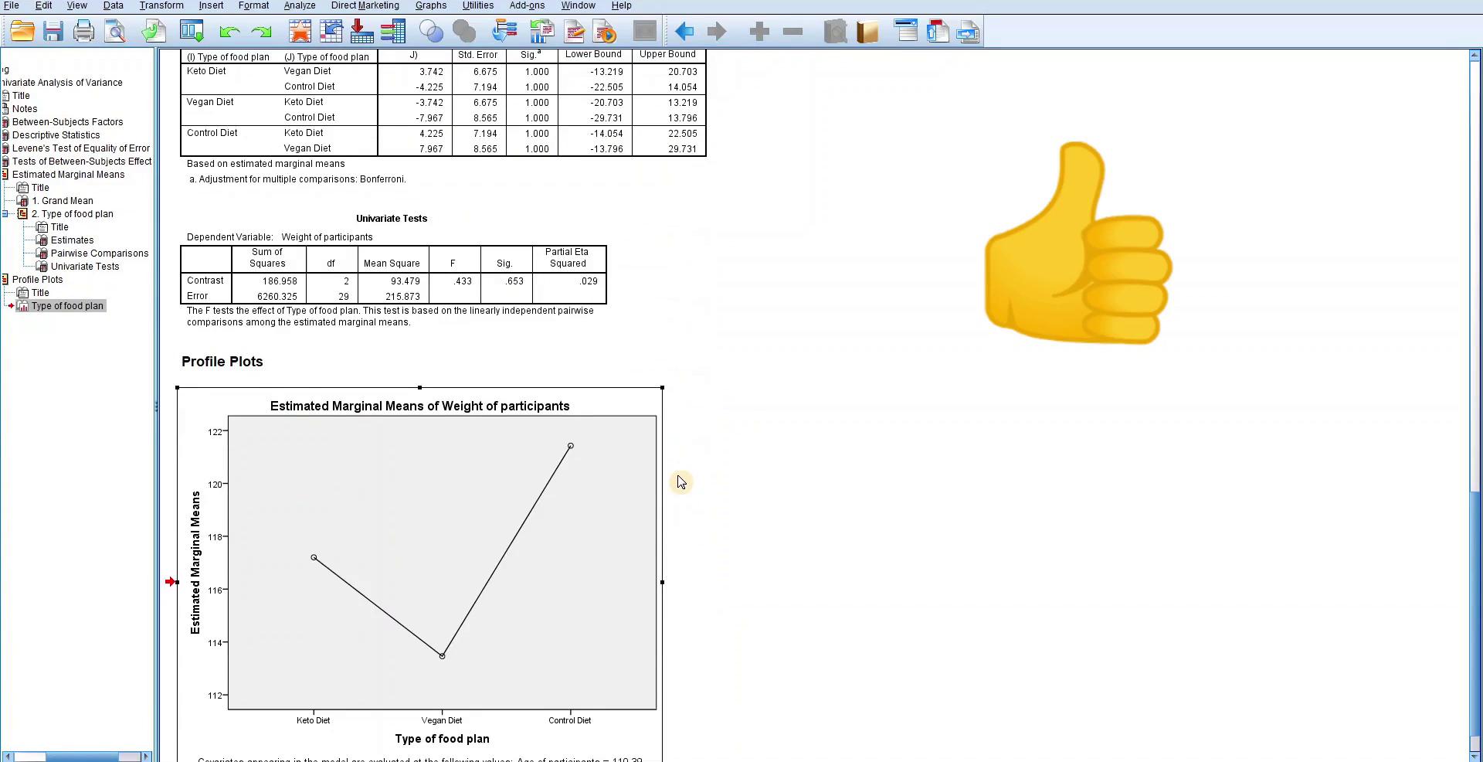
Step: Scroll to the output's top, then down to Tests of Between-Subjects Effects (corrected model F = 9.264) and food plan Estimates
scroll(680, 482, "up", 3)
scroll(681, 482, "up", 3)
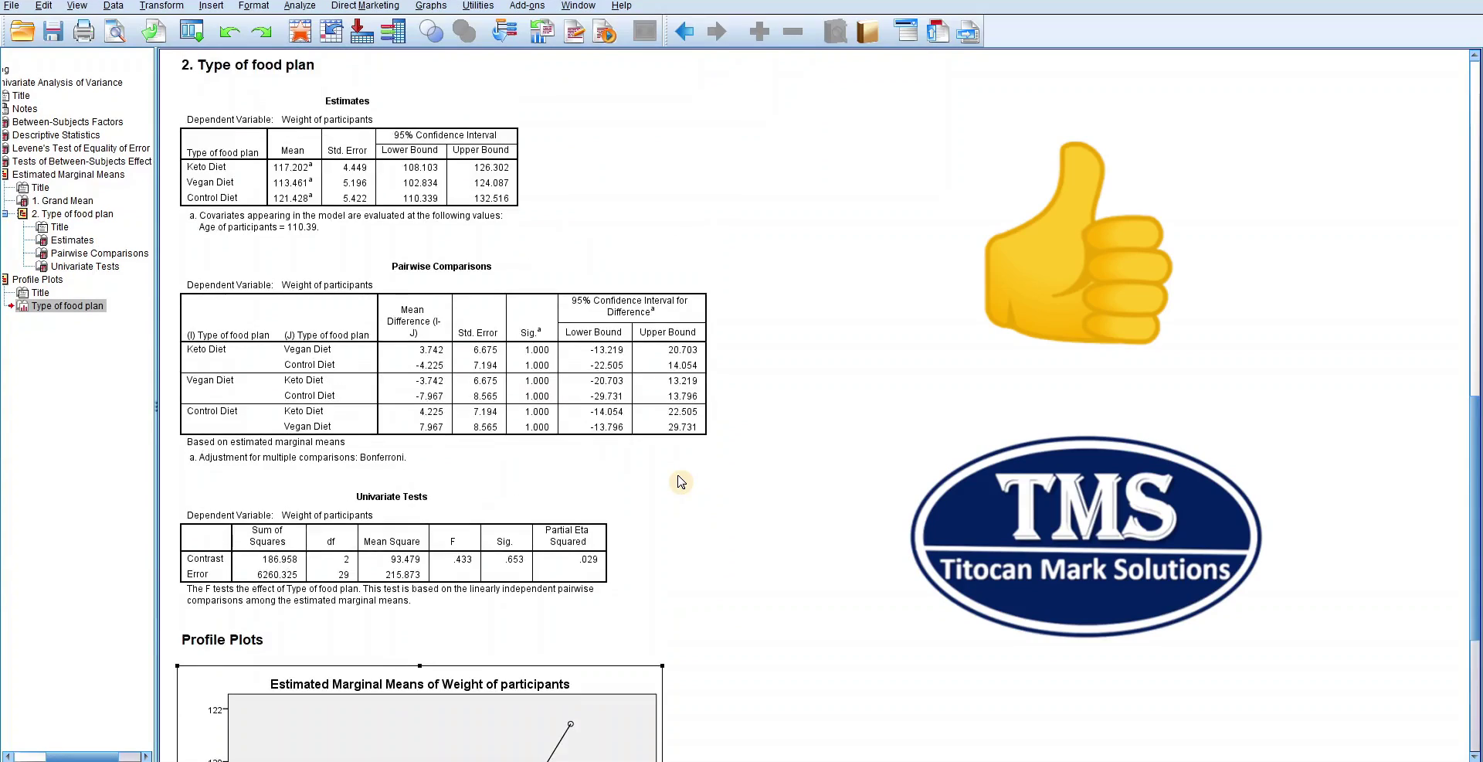
scroll(681, 483, "up", 3)
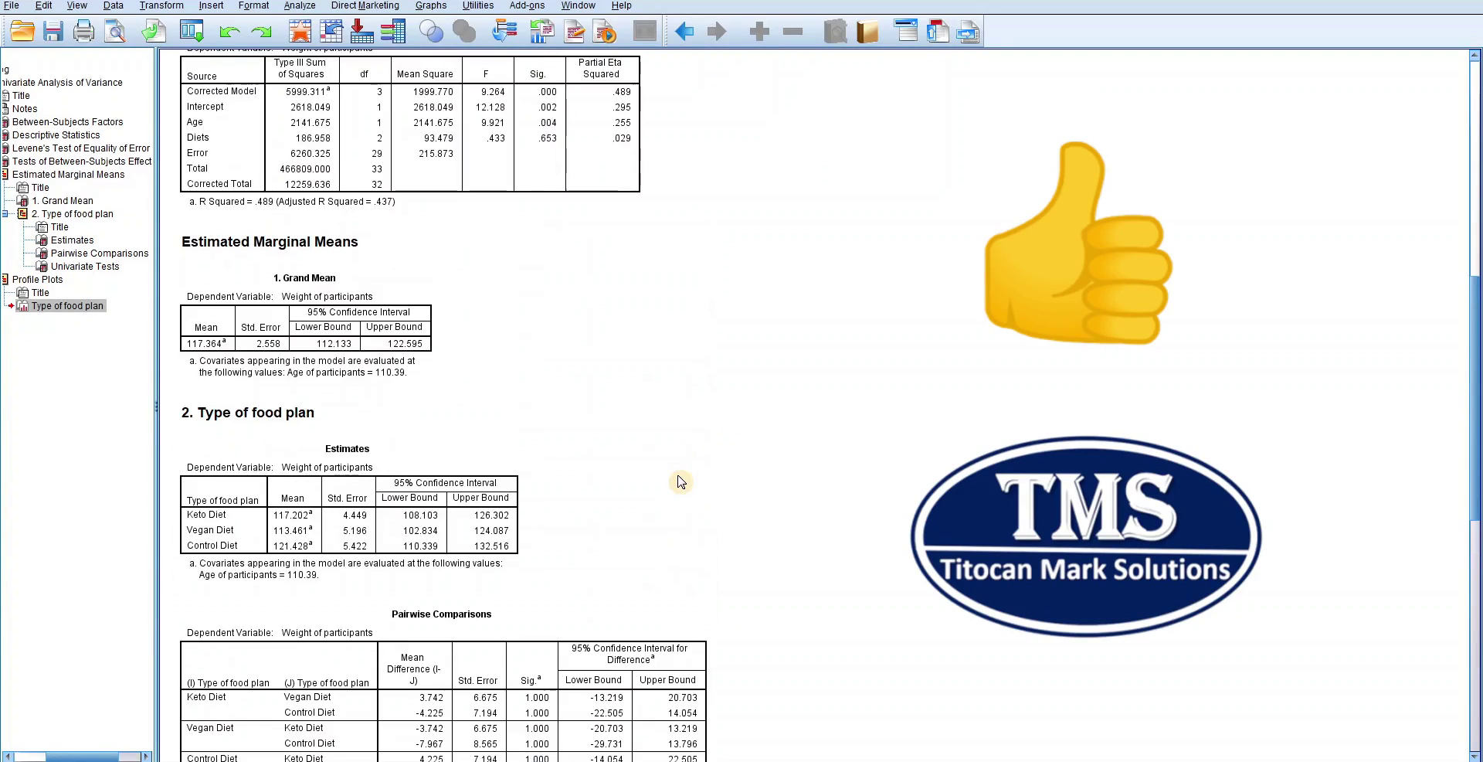
scroll(681, 483, "up", 5)
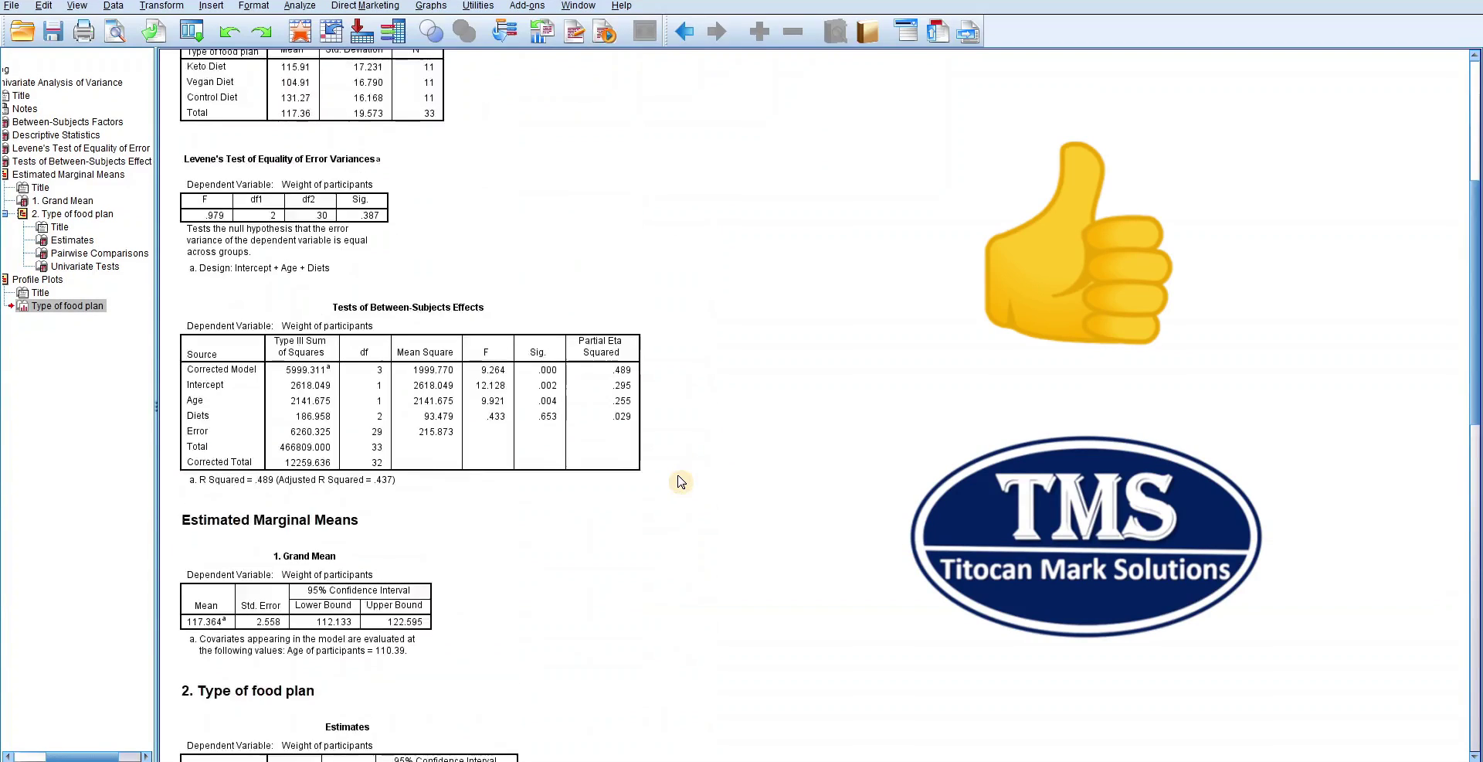
scroll(681, 482, "up", 4)
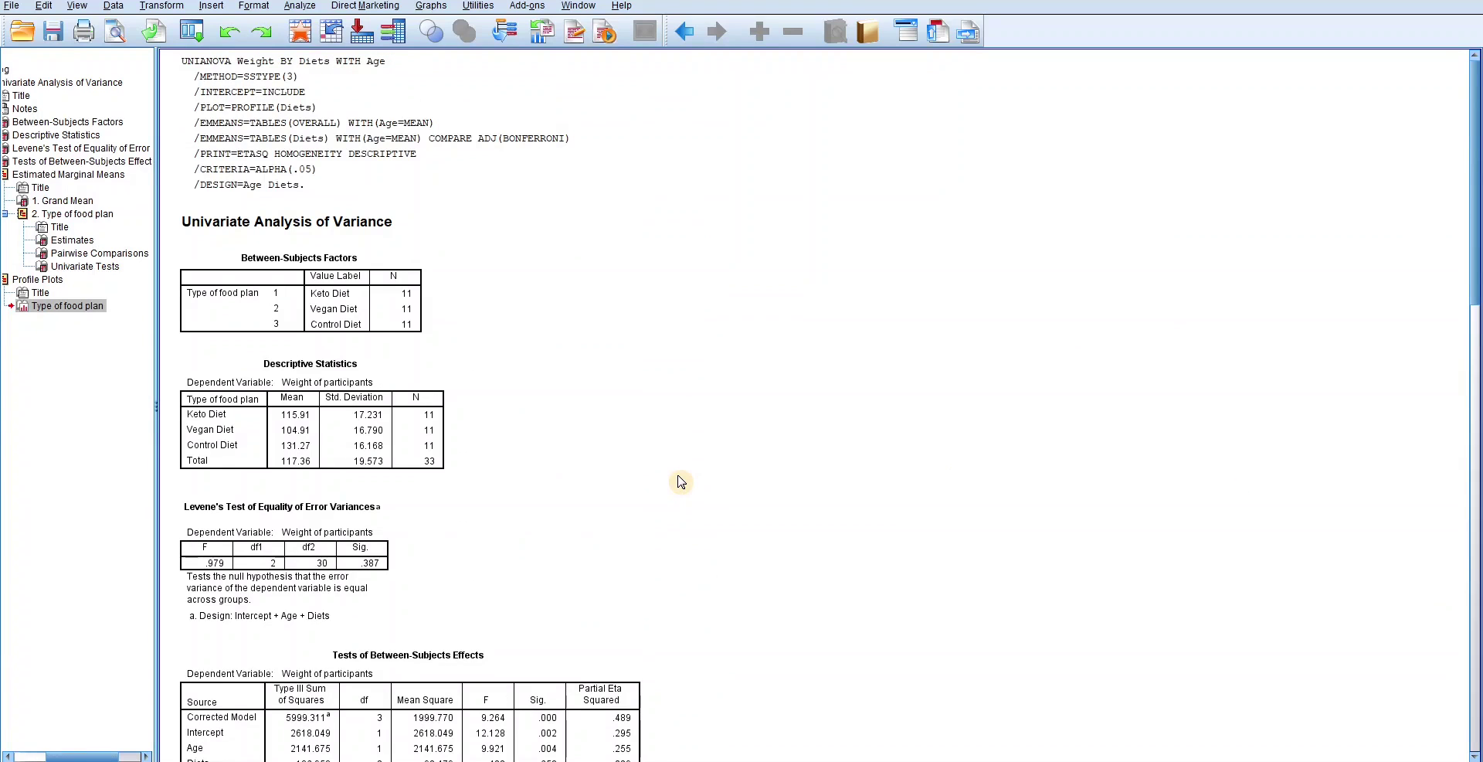
scroll(681, 482, "down", 5)
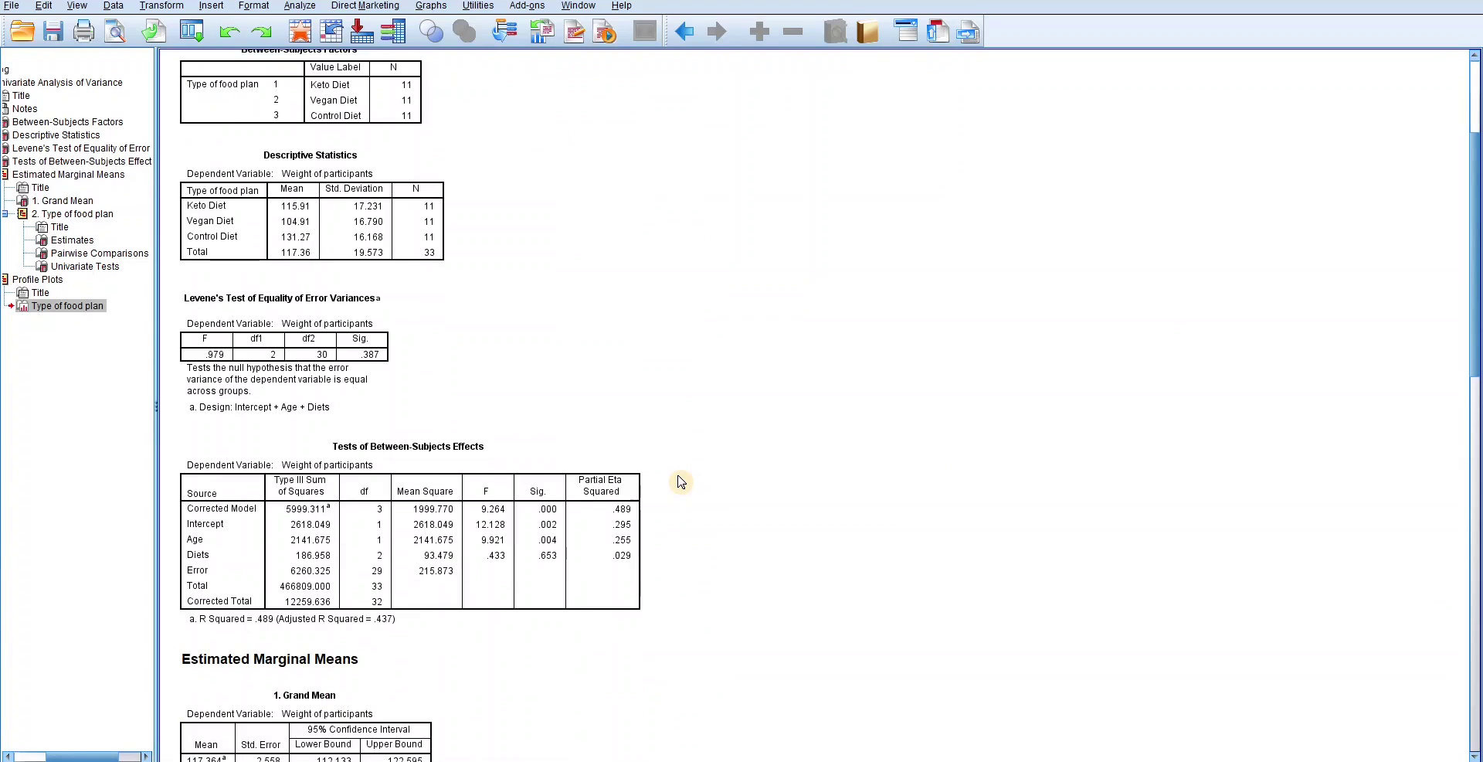
scroll(680, 482, "down", 5)
scroll(681, 482, "down", 10)
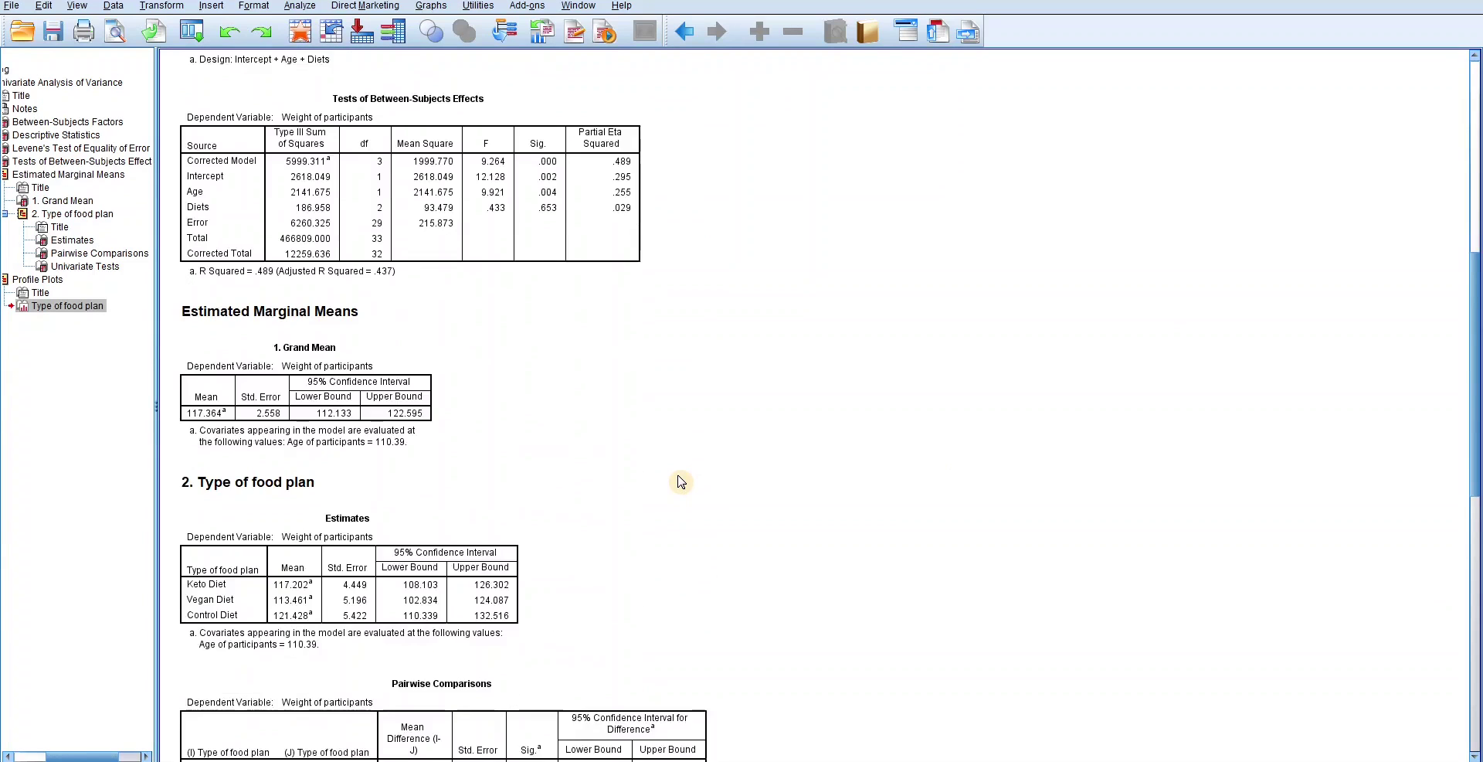